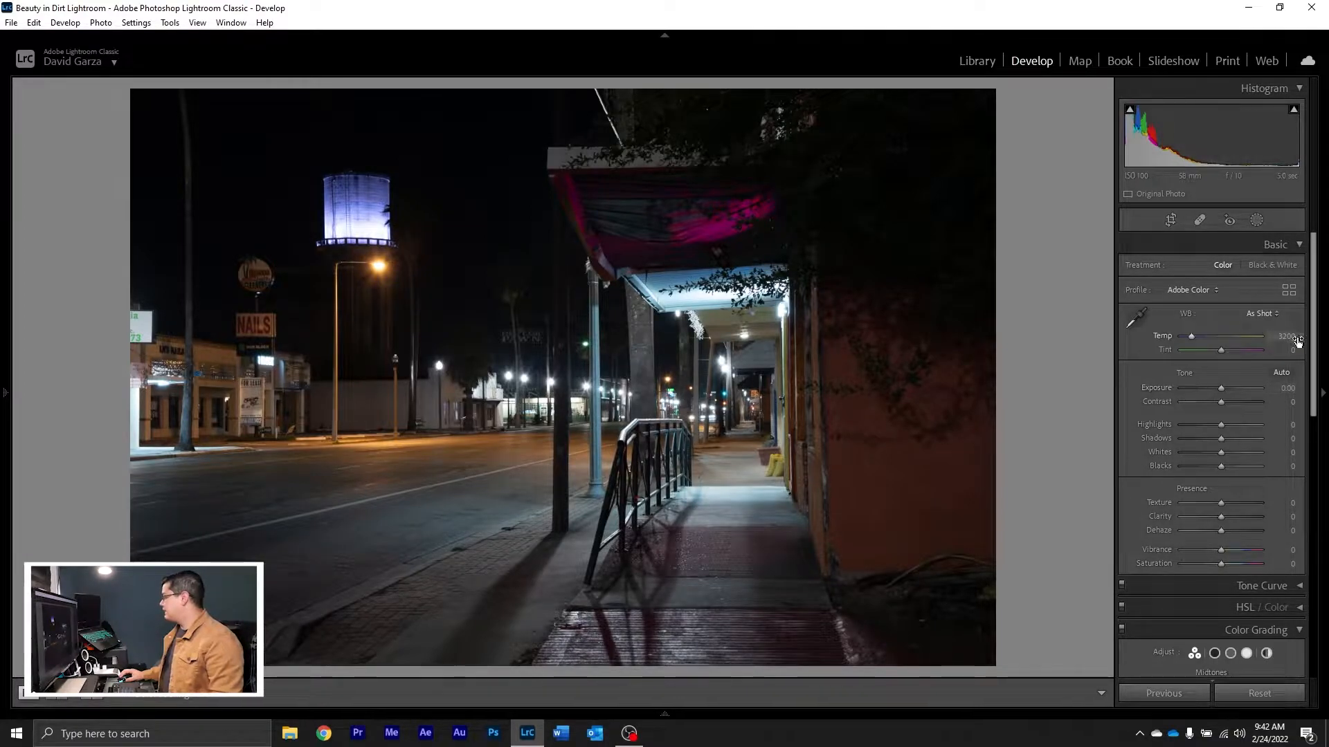
# Step: Enable lens profile corrections for the photo, comparing the image with the correction on and off
pyautogui.click(1318, 348)
pyautogui.click(1317, 375)
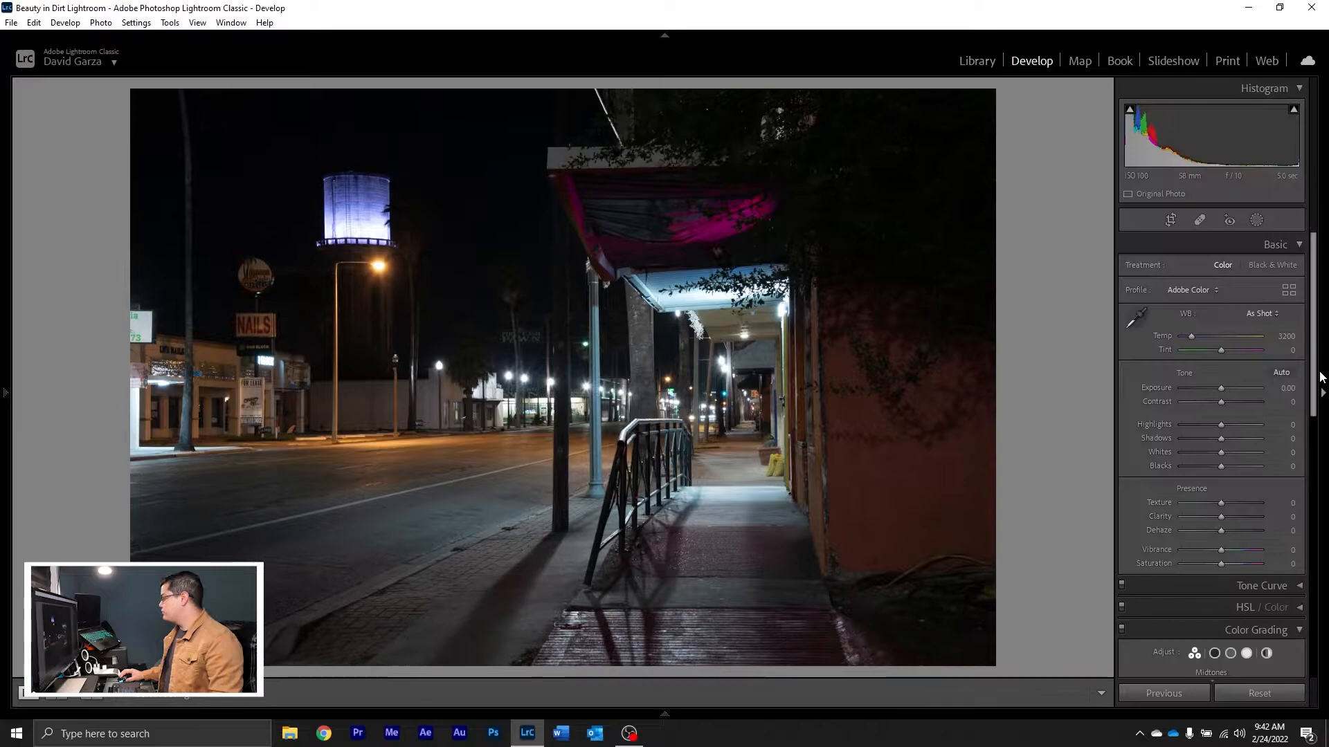
pyautogui.scroll(-10, 1317, 374)
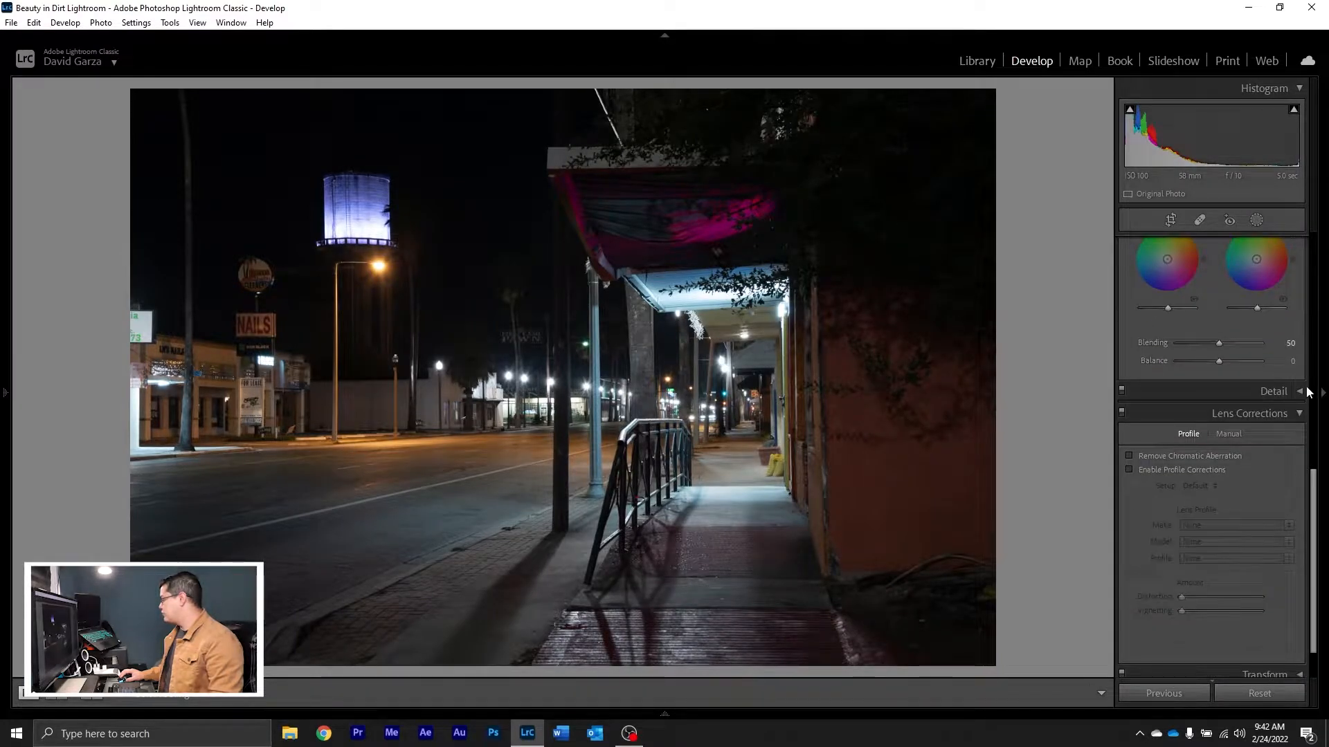
pyautogui.click(1129, 469)
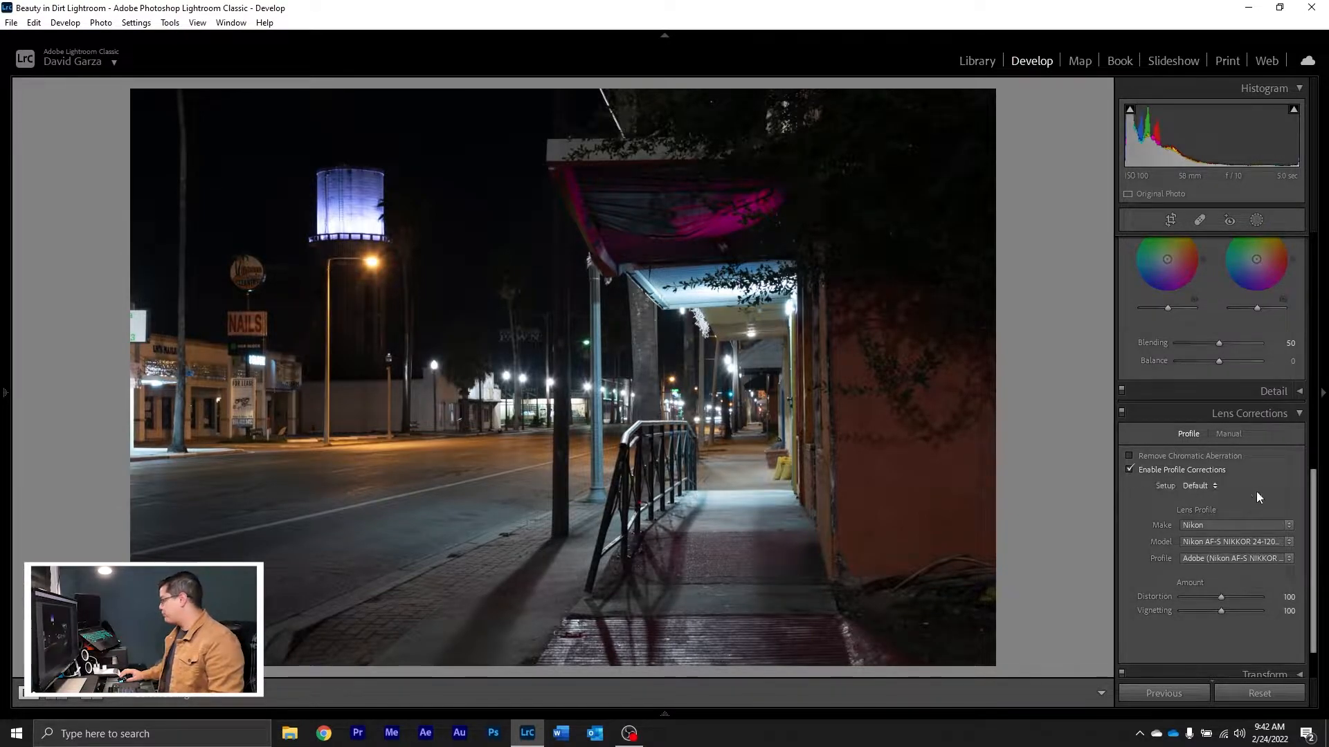
pyautogui.click(1131, 467)
pyautogui.click(1131, 467)
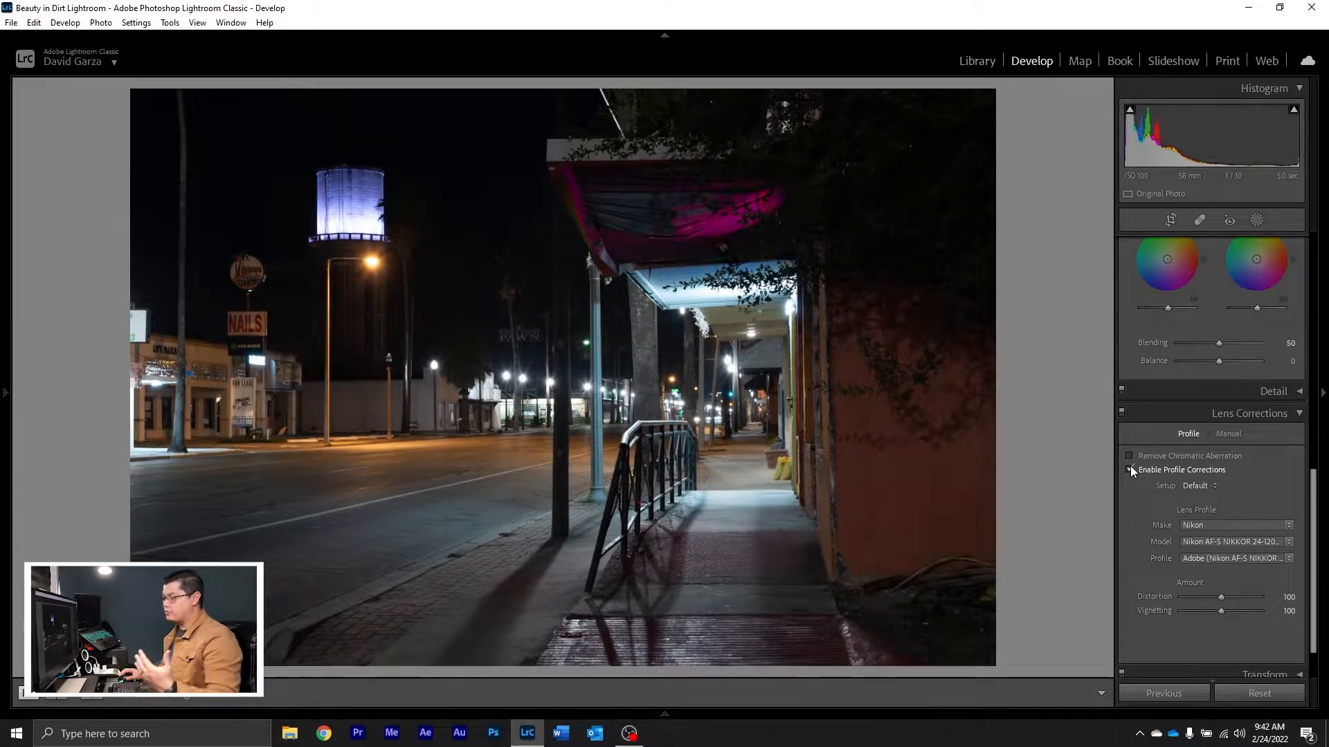
pyautogui.click(1131, 469)
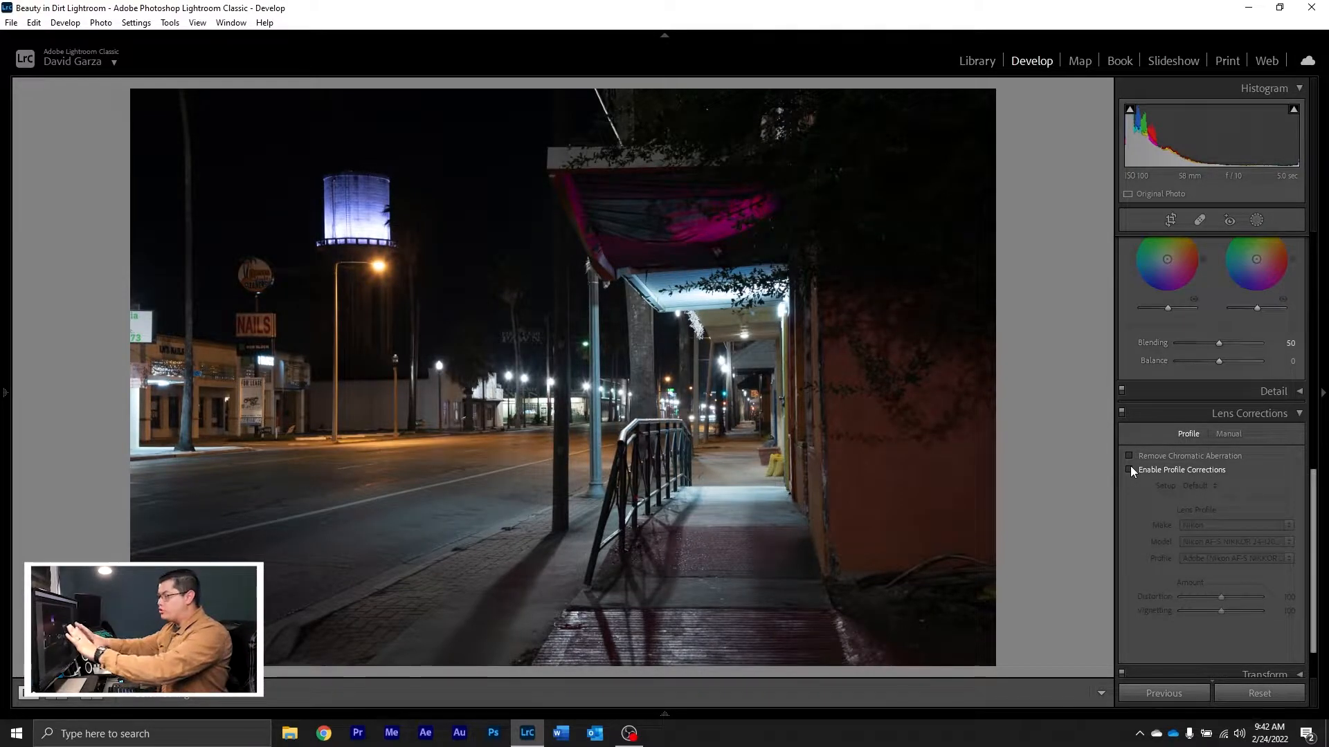
pyautogui.scroll(3, 1131, 467)
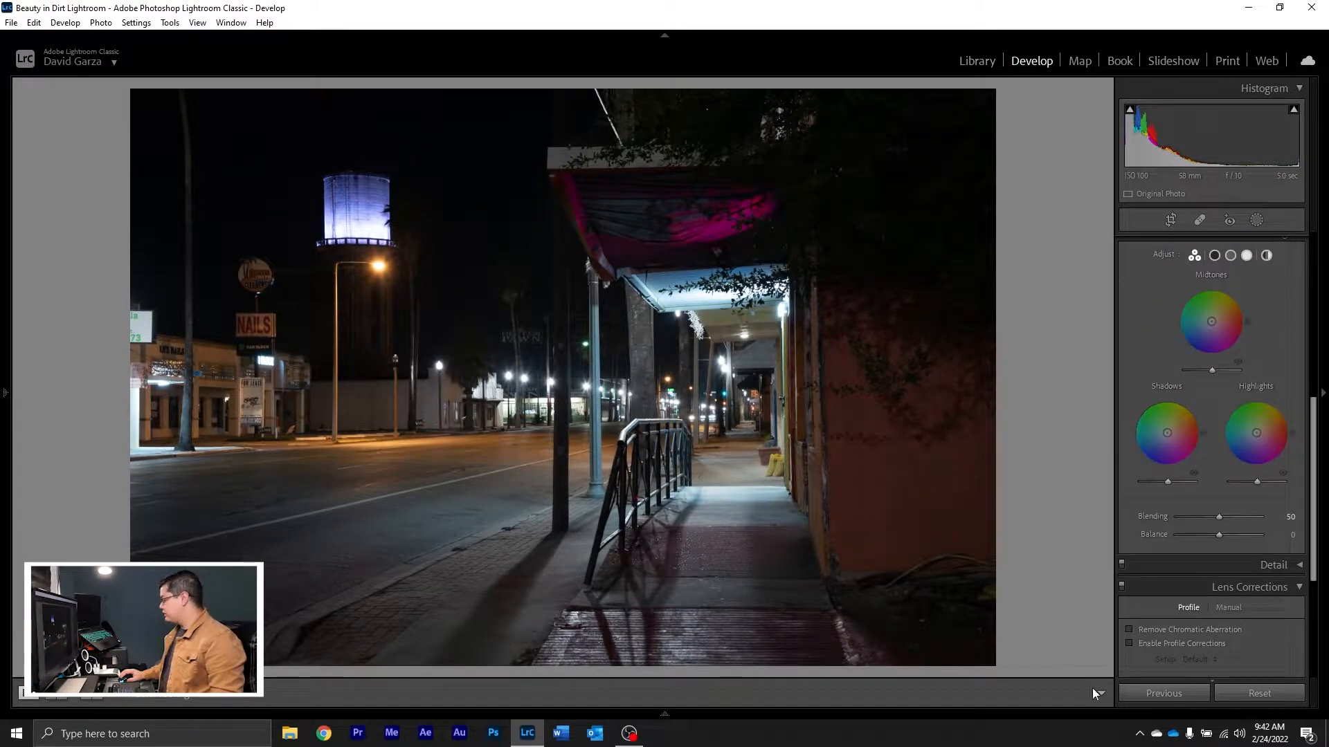
pyautogui.click(1130, 629)
pyautogui.click(1130, 643)
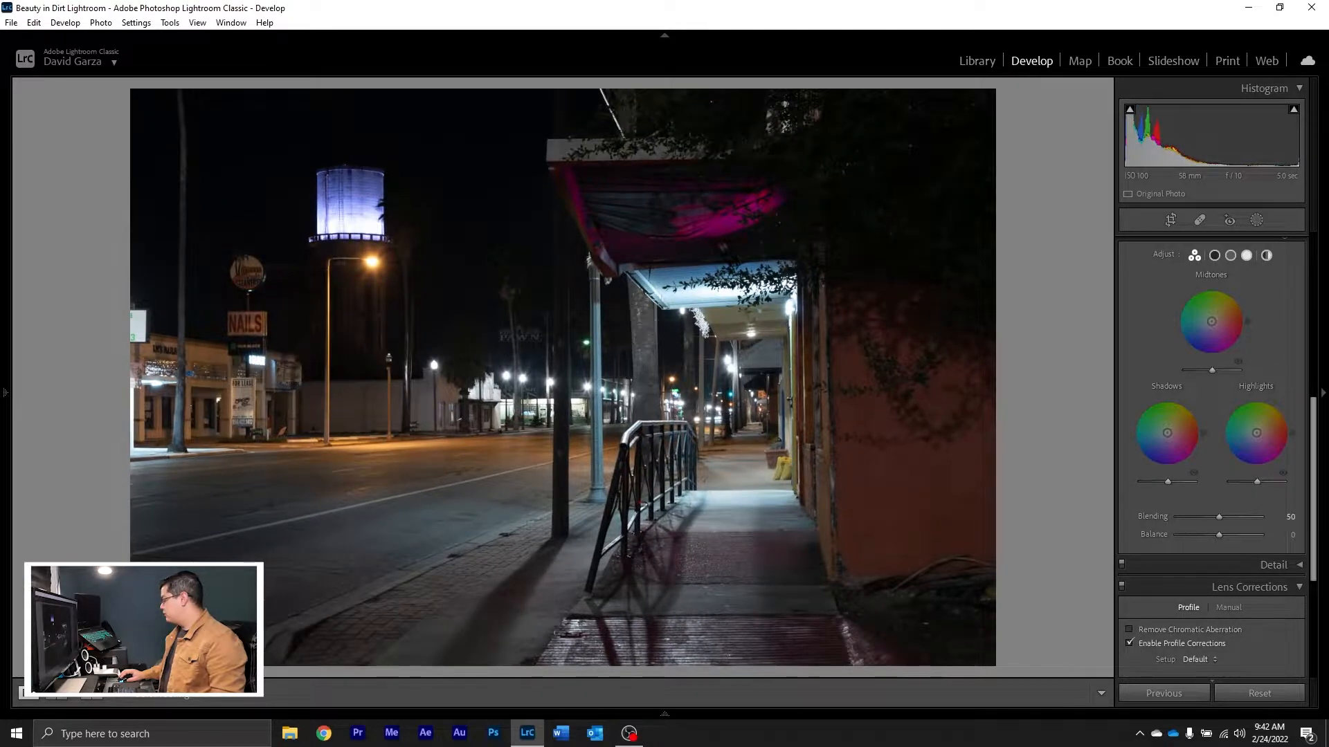
# Step: Set Highlights to +23, Shadows to +18, Whites to +9, Blacks to +7 and Contrast to +11
pyautogui.moveTo(1314, 558); pyautogui.dragTo(1326, 389)
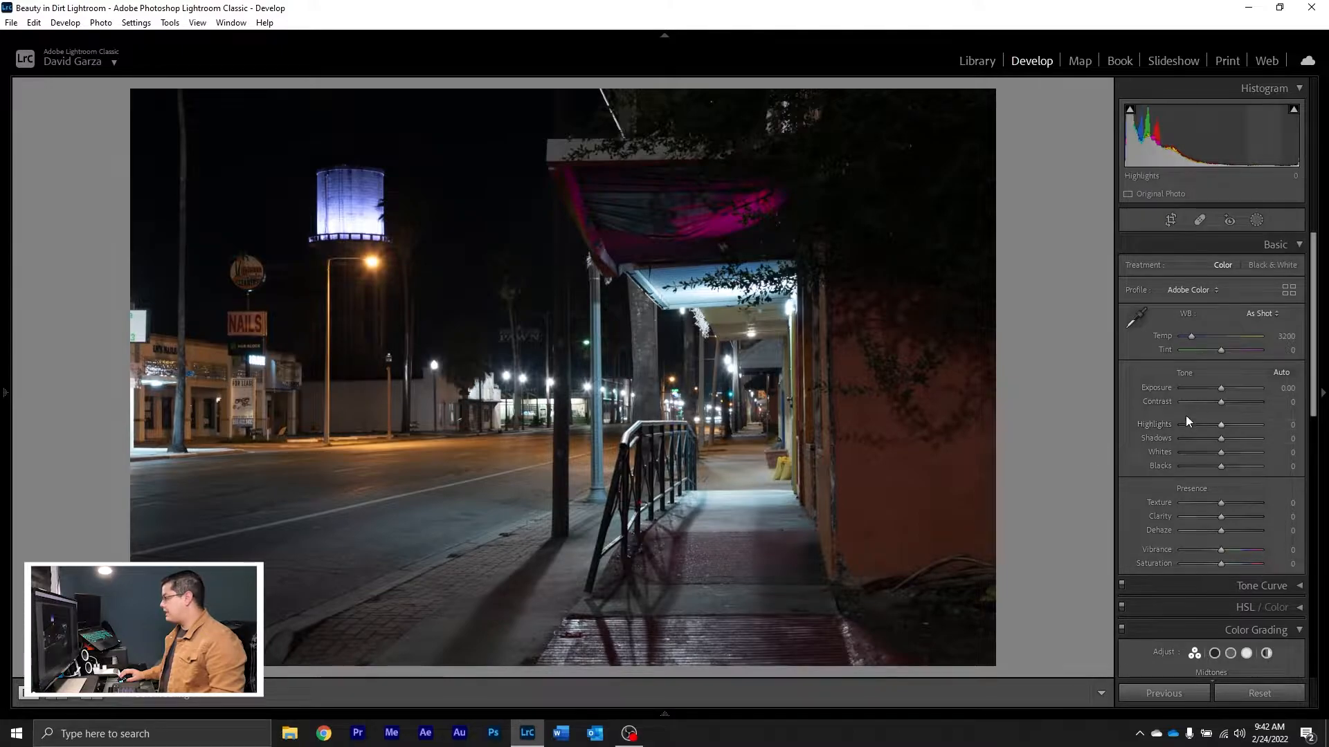
pyautogui.moveTo(1220, 425)
pyautogui.mouseDown()
pyautogui.moveTo(1203, 422)
pyautogui.moveTo(1231, 424)
pyautogui.mouseUp()
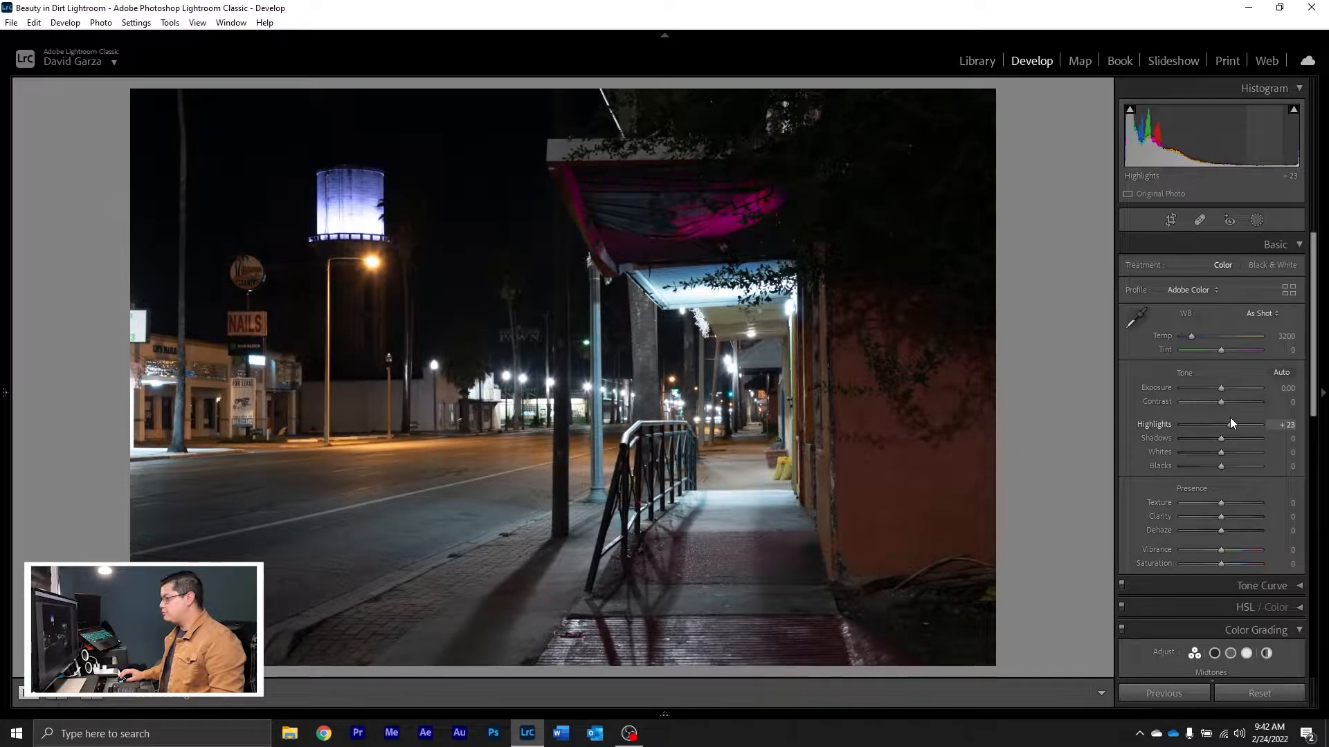
pyautogui.moveTo(1220, 438); pyautogui.dragTo(1230, 439)
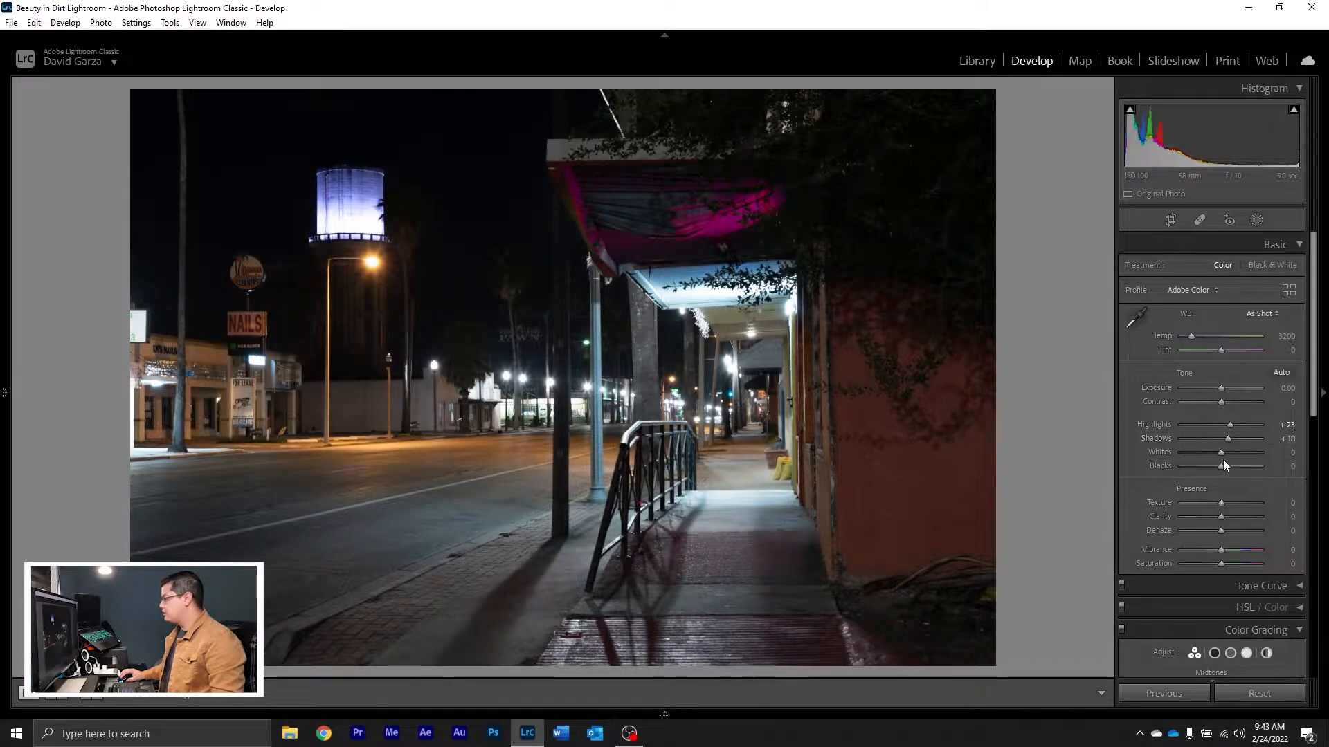
pyautogui.moveTo(1220, 452)
pyautogui.mouseDown()
pyautogui.moveTo(1234, 451)
pyautogui.moveTo(1204, 453)
pyautogui.moveTo(1228, 451)
pyautogui.moveTo(1217, 468)
pyautogui.moveTo(1238, 467)
pyautogui.moveTo(1223, 467)
pyautogui.mouseUp()
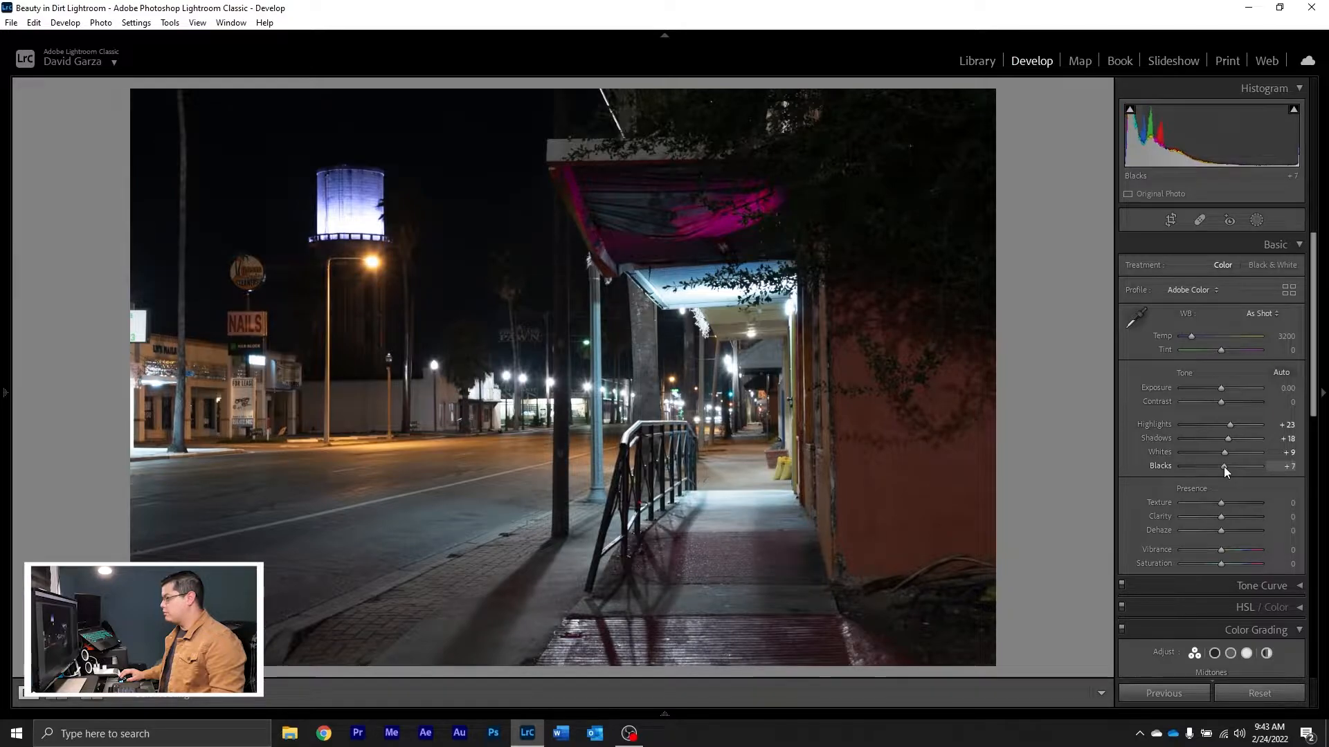
pyautogui.moveTo(1218, 403); pyautogui.dragTo(1226, 405)
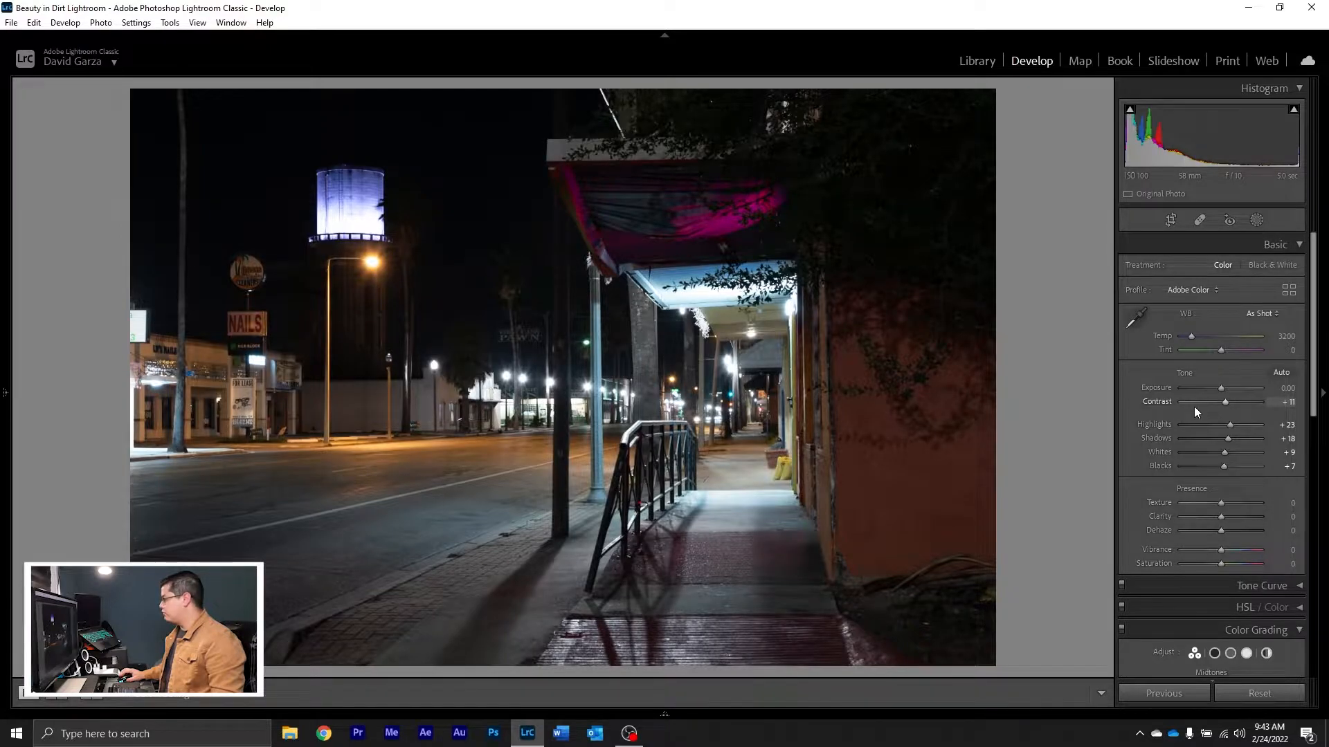
# Step: Apply the Strong Contrast point curve and raise Exposure to +1.23
pyautogui.scroll(-4, 1239, 360)
pyautogui.click(1297, 302)
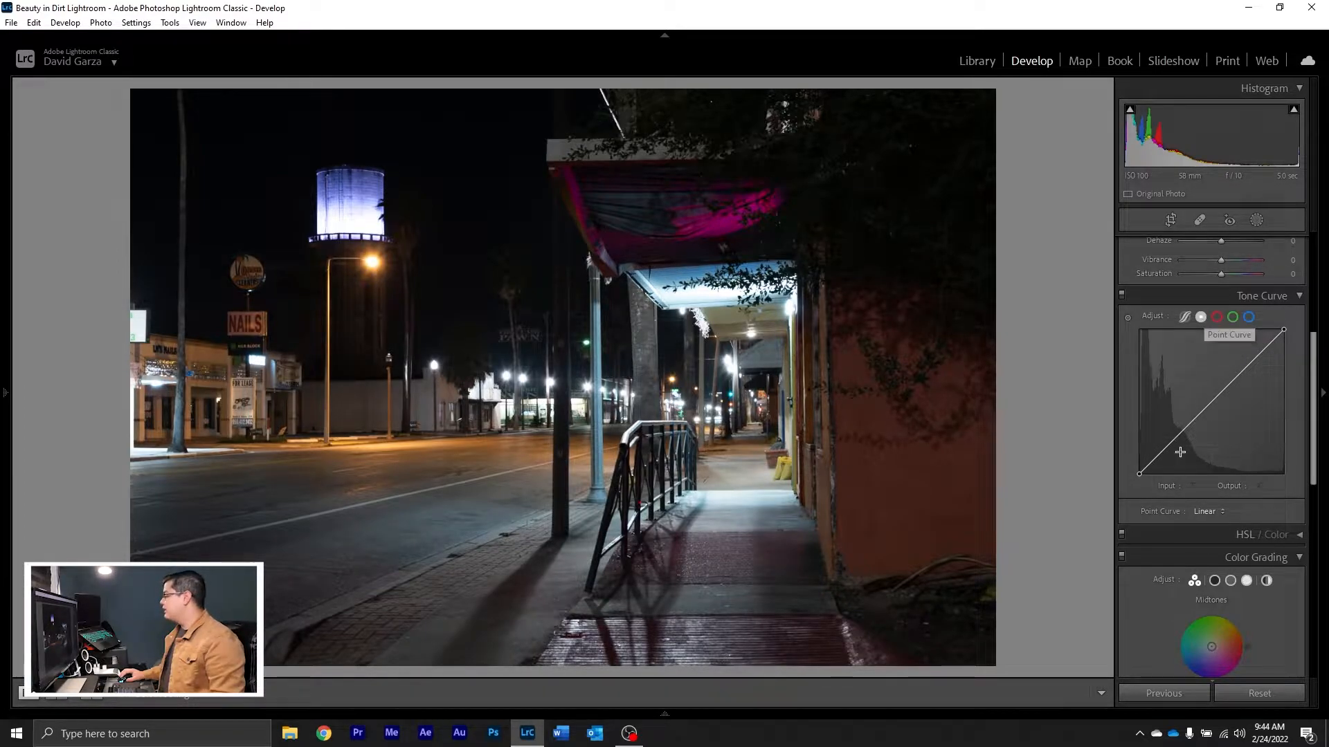
pyautogui.click(1210, 511)
pyautogui.click(1208, 558)
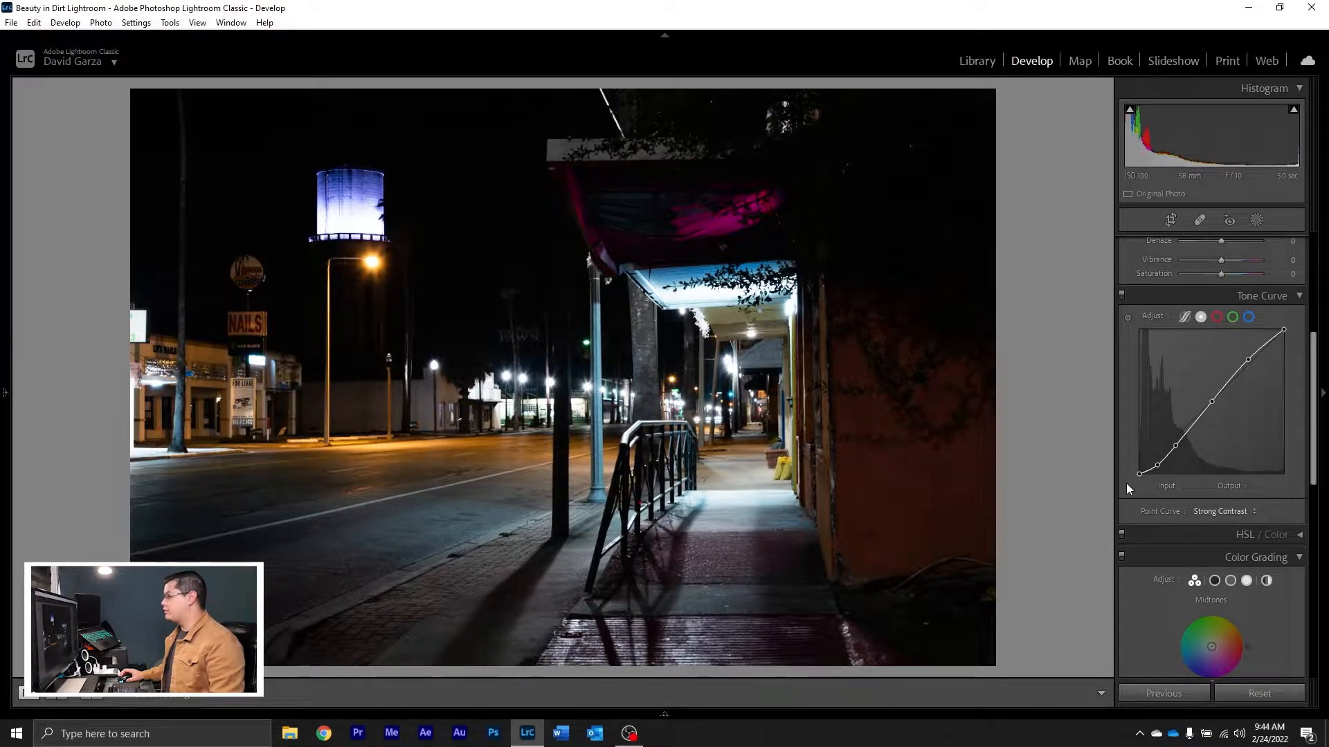
pyautogui.scroll(5, 1126, 483)
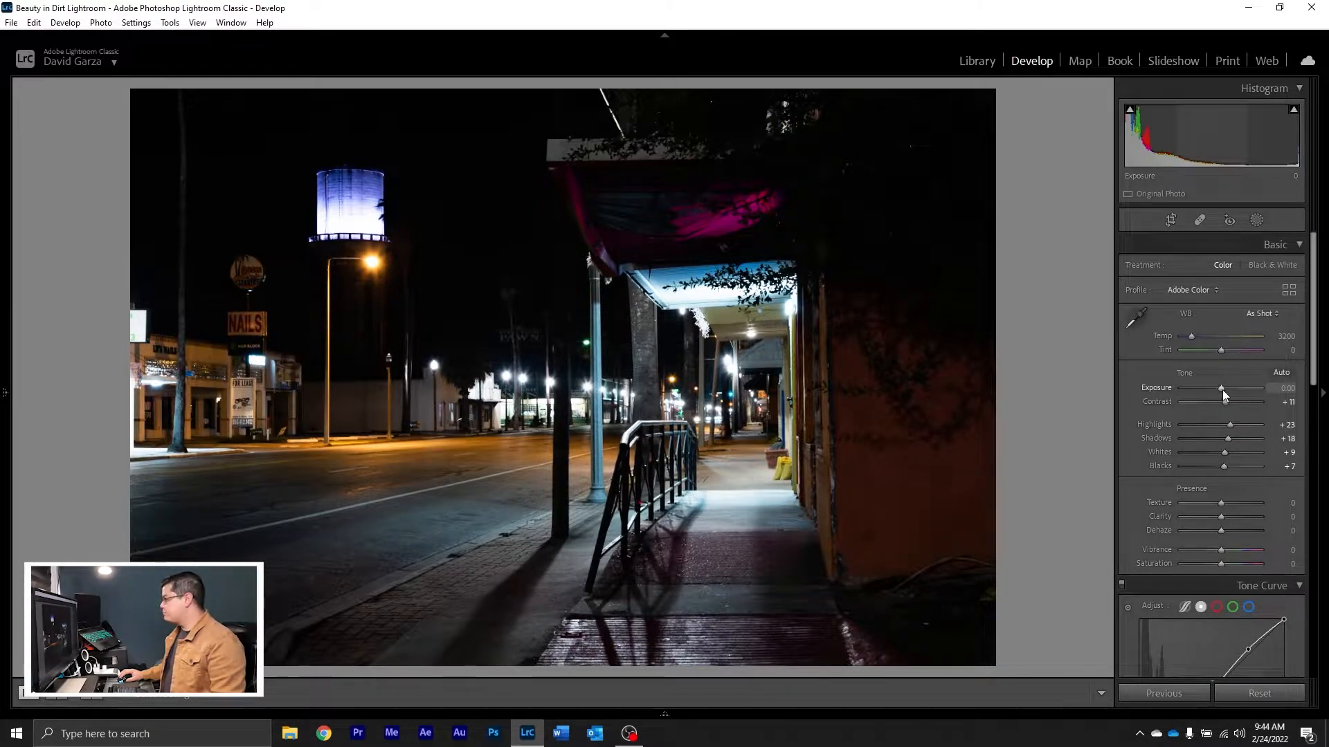
pyautogui.moveTo(1223, 392); pyautogui.dragTo(1235, 389)
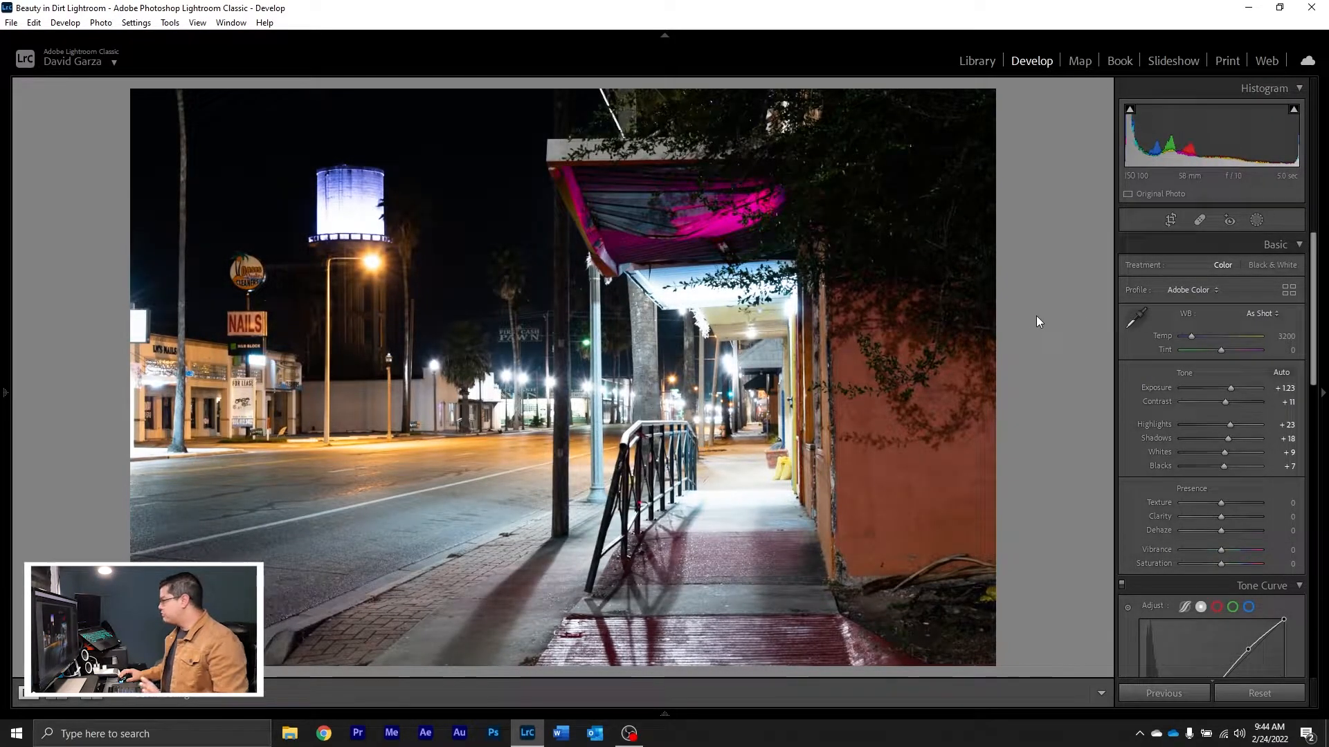
# Step: Straighten the photo by rotating the crop about 0.66 degrees, keeping the original aspect ratio
pyautogui.click(1168, 220)
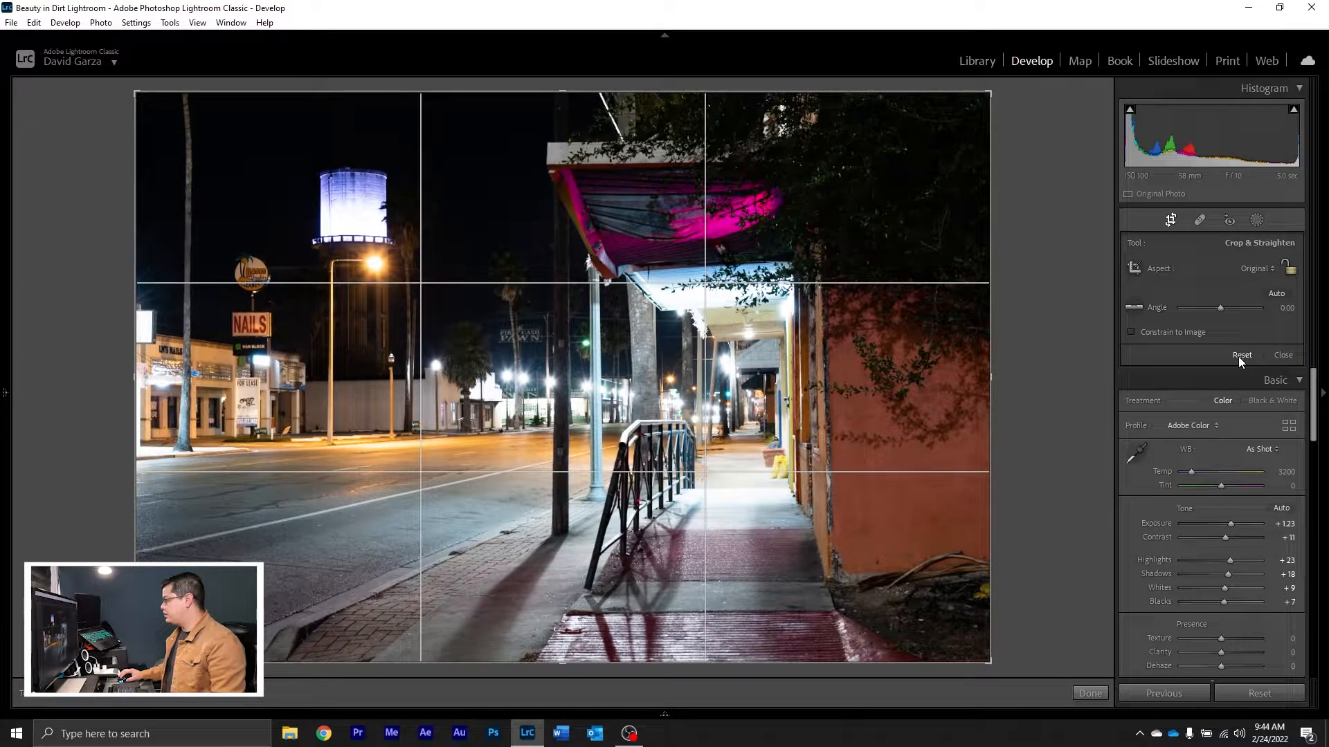
pyautogui.moveTo(1031, 221); pyautogui.dragTo(1038, 225)
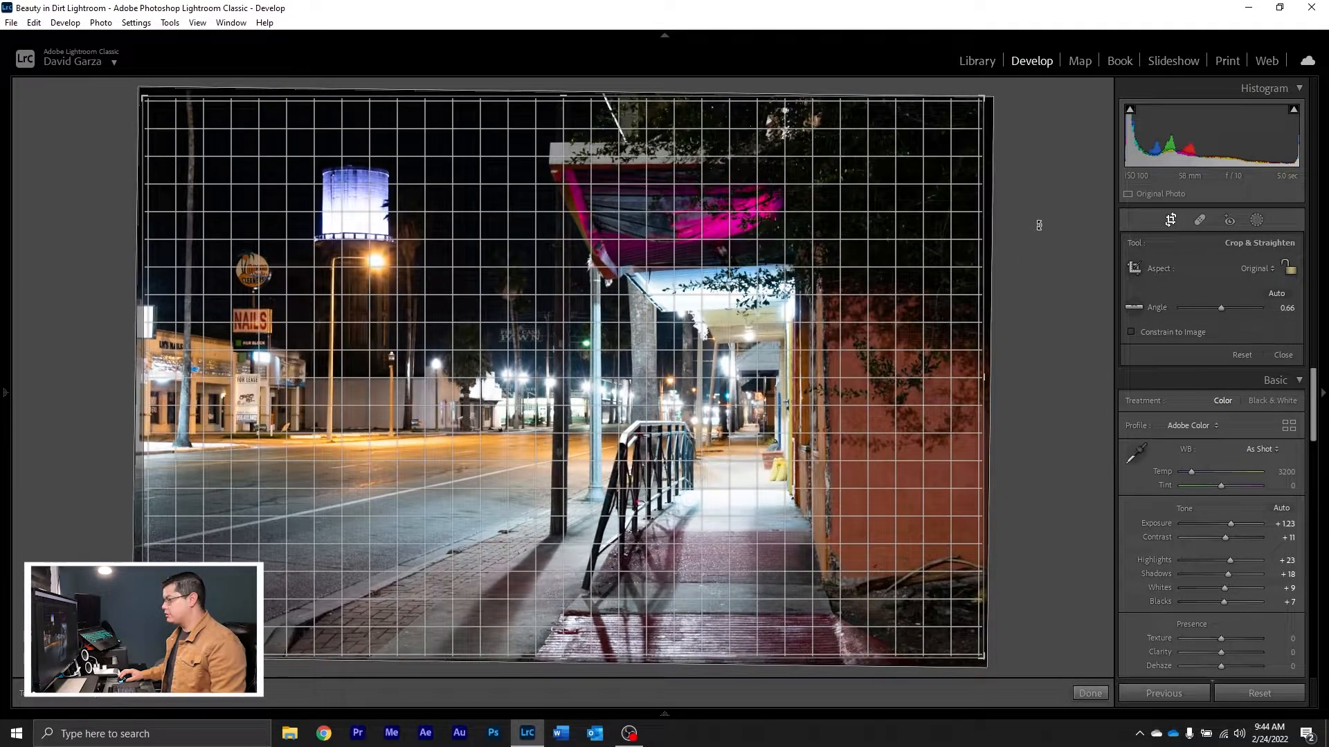
pyautogui.press('Return')
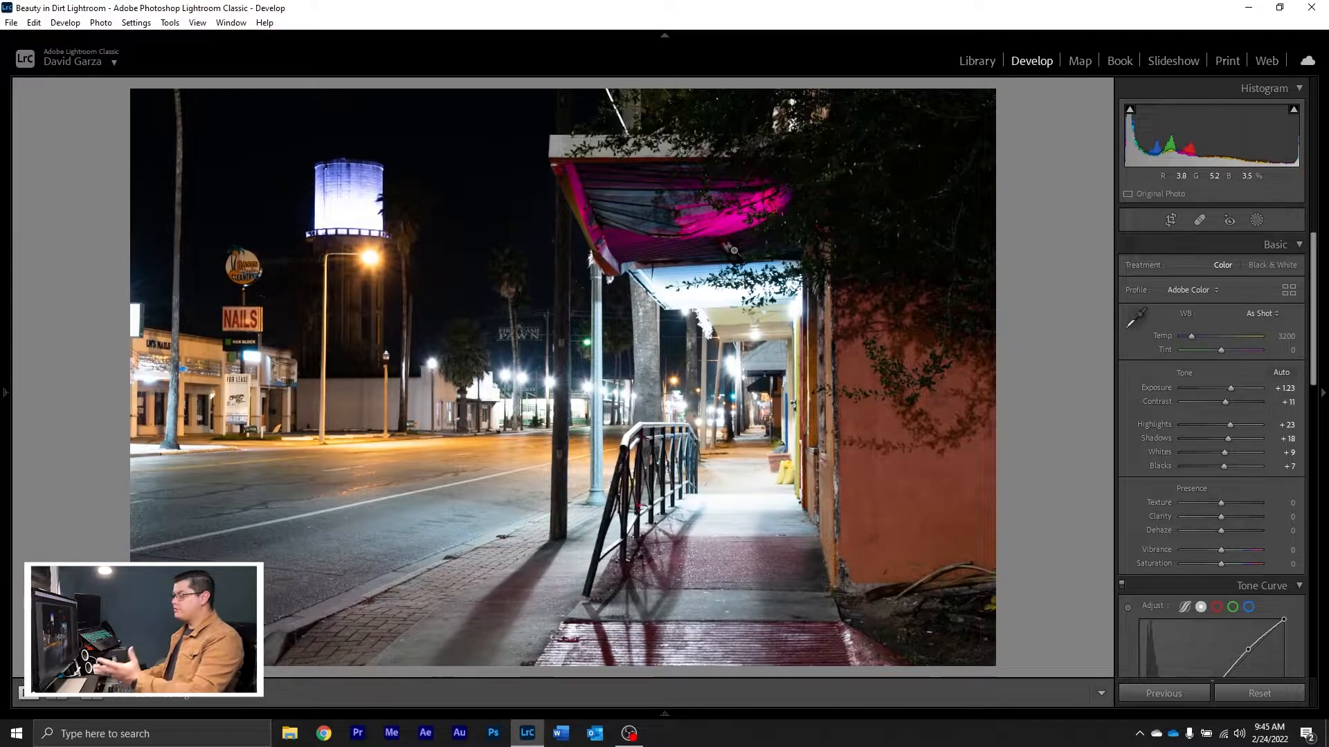
# Step: Refine the tone with Blacks −5, Whites +21, Shadows +70 and Highlights +16, plus Clarity +12 and Vibrance +44
pyautogui.moveTo(1223, 465)
pyautogui.mouseDown()
pyautogui.moveTo(1208, 468)
pyautogui.moveTo(1232, 458)
pyautogui.moveTo(1204, 455)
pyautogui.moveTo(1213, 468)
pyautogui.mouseUp()
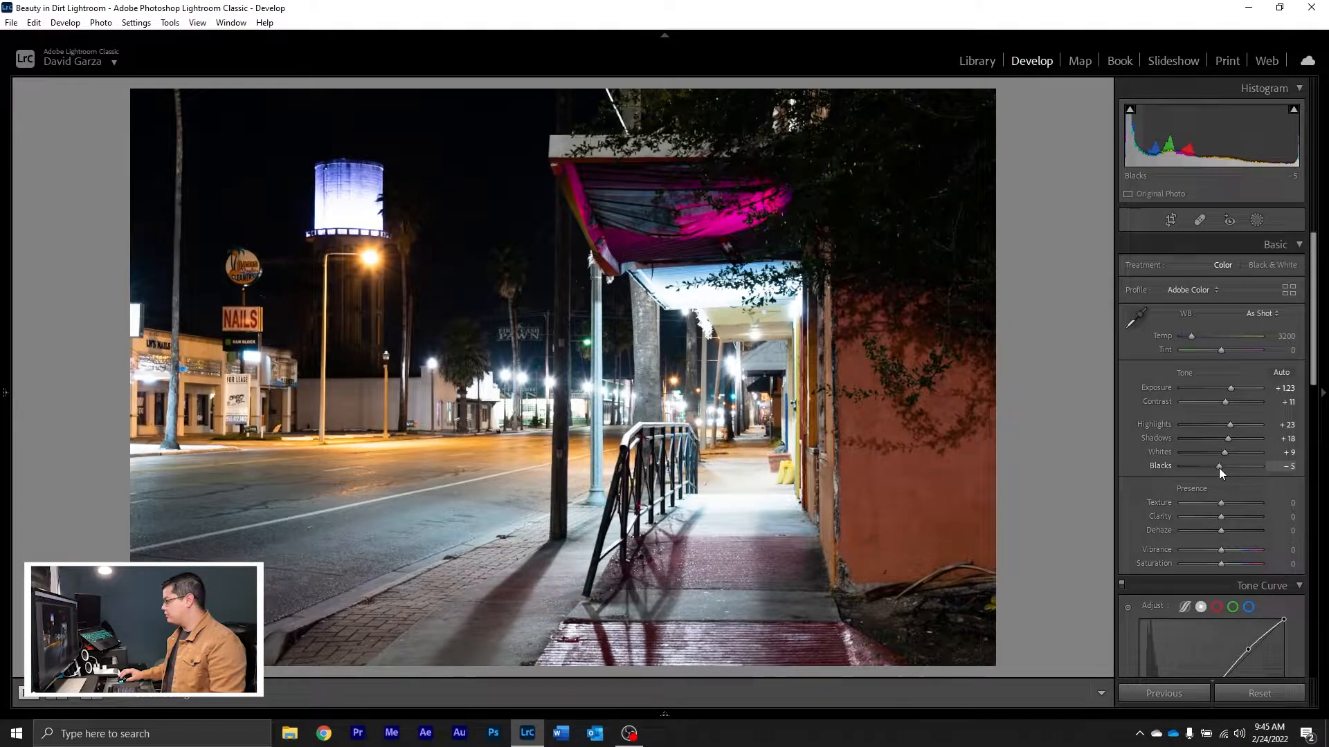
pyautogui.moveTo(1223, 452)
pyautogui.mouseDown()
pyautogui.moveTo(1210, 447)
pyautogui.moveTo(1246, 439)
pyautogui.mouseUp()
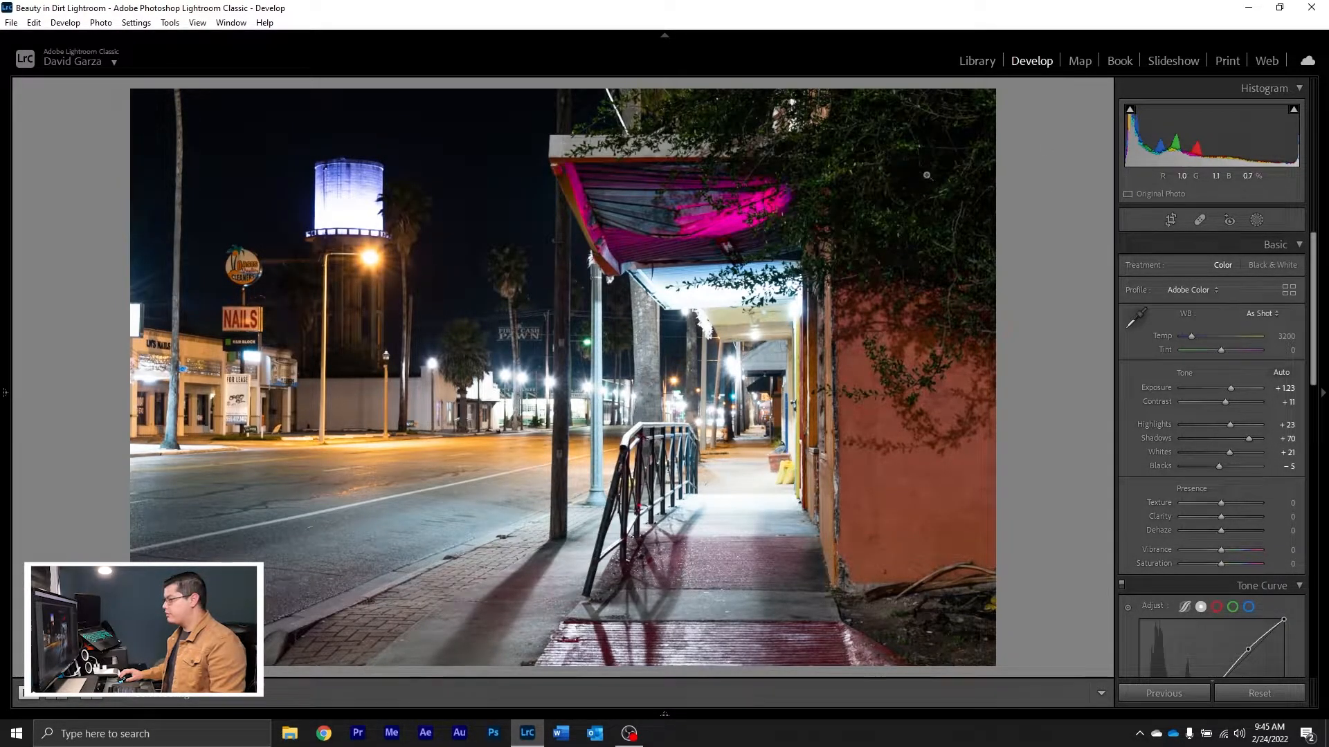
pyautogui.moveTo(1230, 425); pyautogui.dragTo(1229, 420)
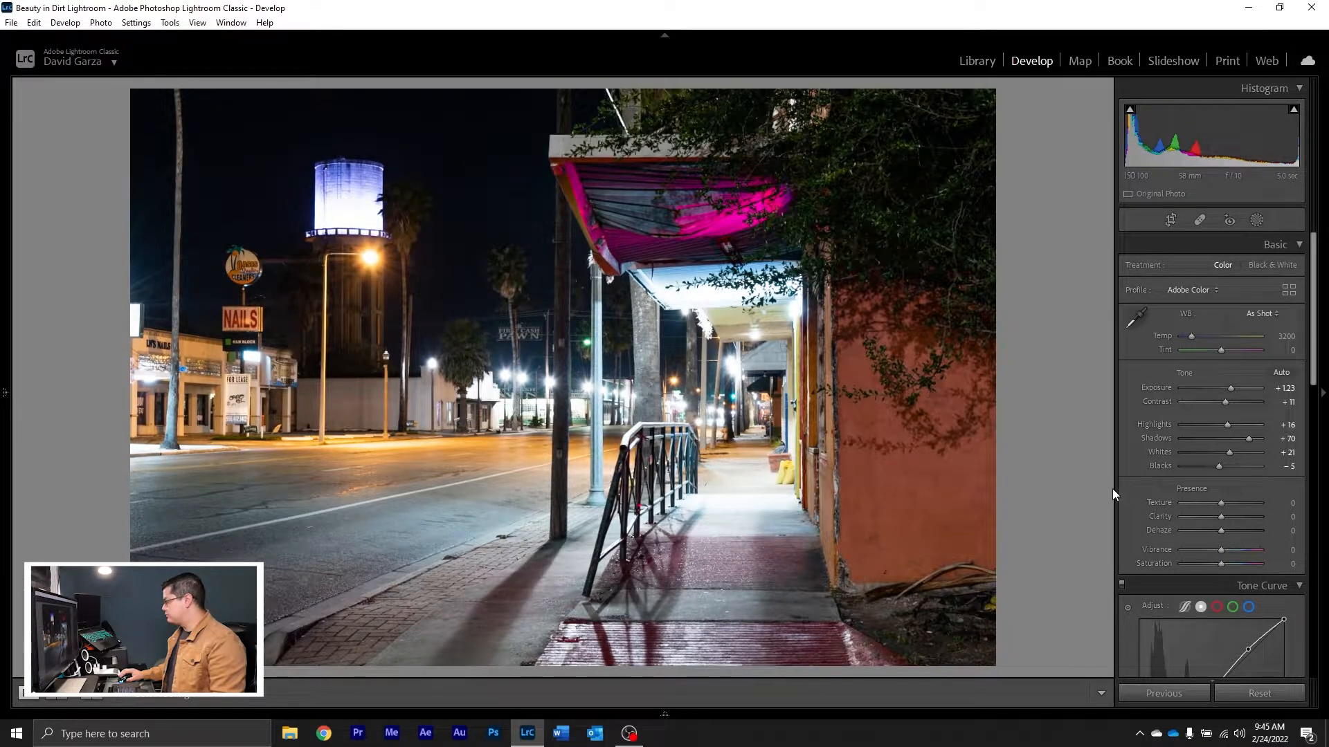
pyautogui.moveTo(1223, 517); pyautogui.dragTo(1239, 546)
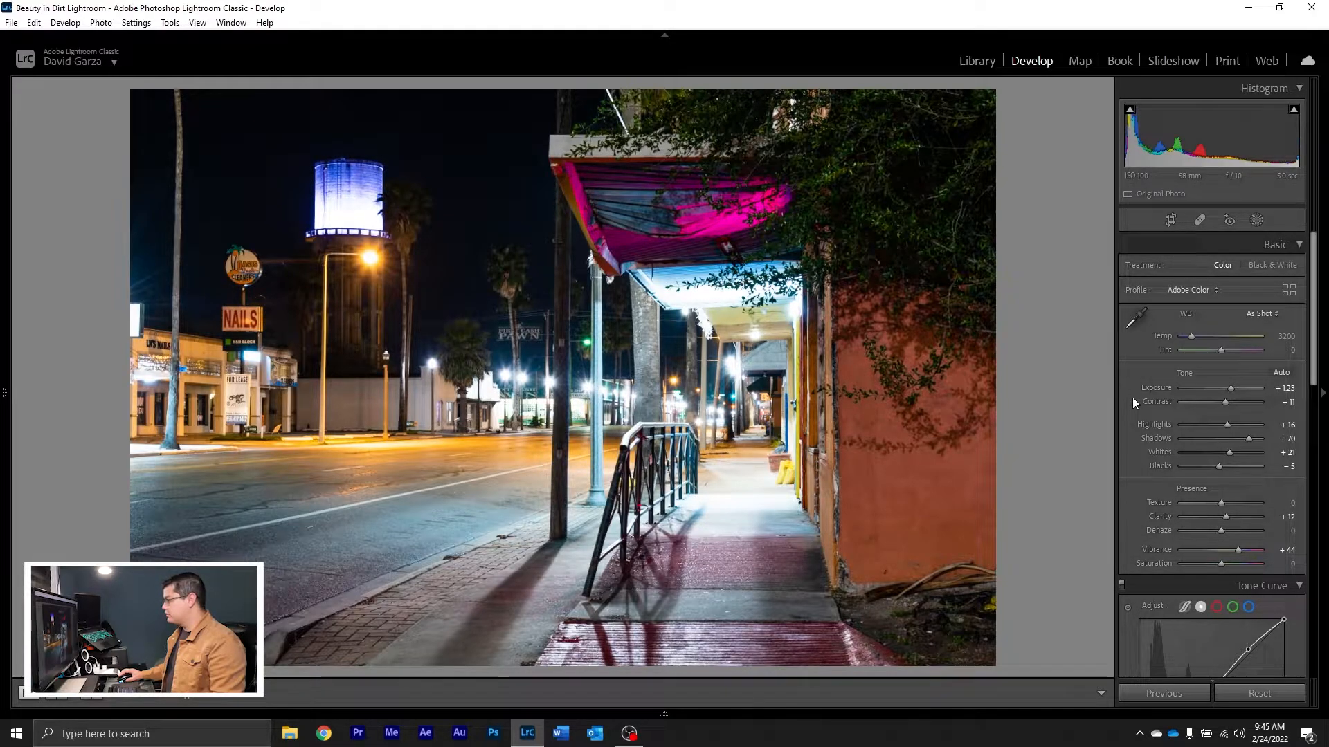
# Step: Set the magenta Saturation to +22 with its Hue at 0, and the blue Saturation to +28
pyautogui.scroll(-3, 1122, 454)
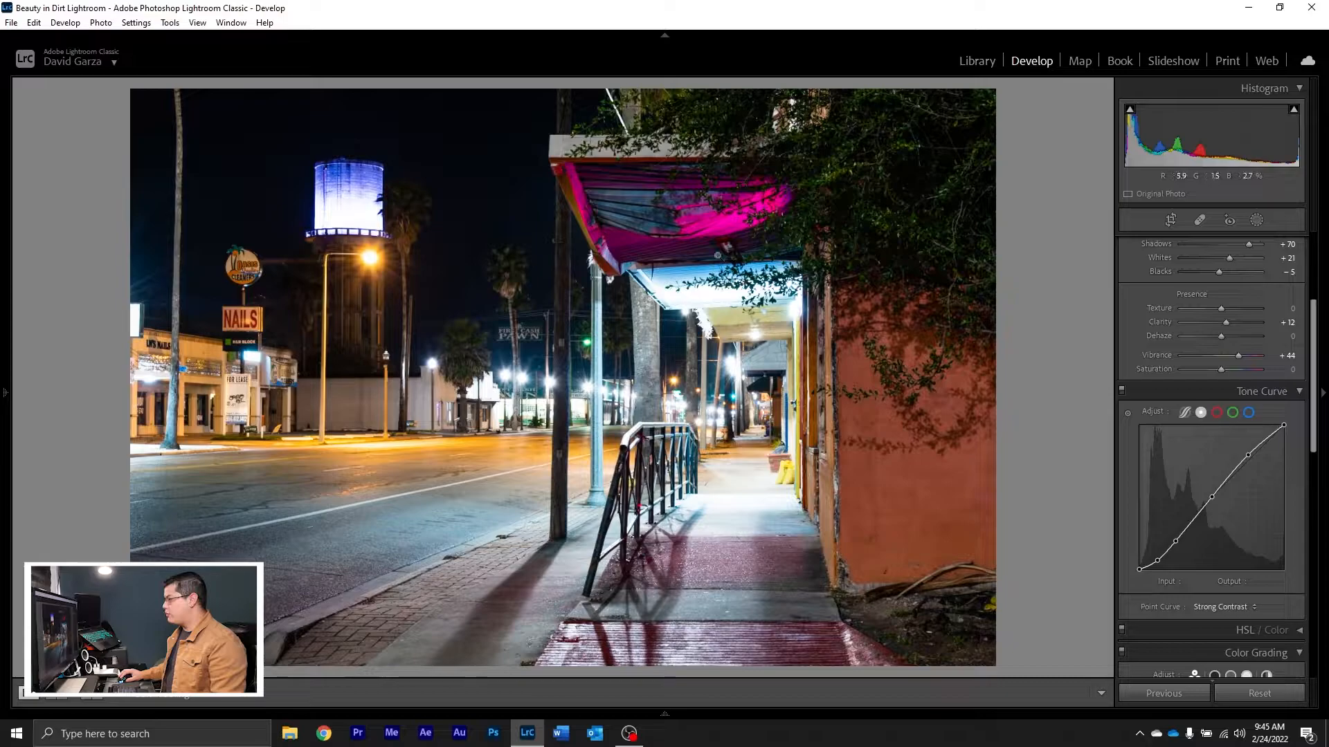
pyautogui.scroll(-3, 1136, 419)
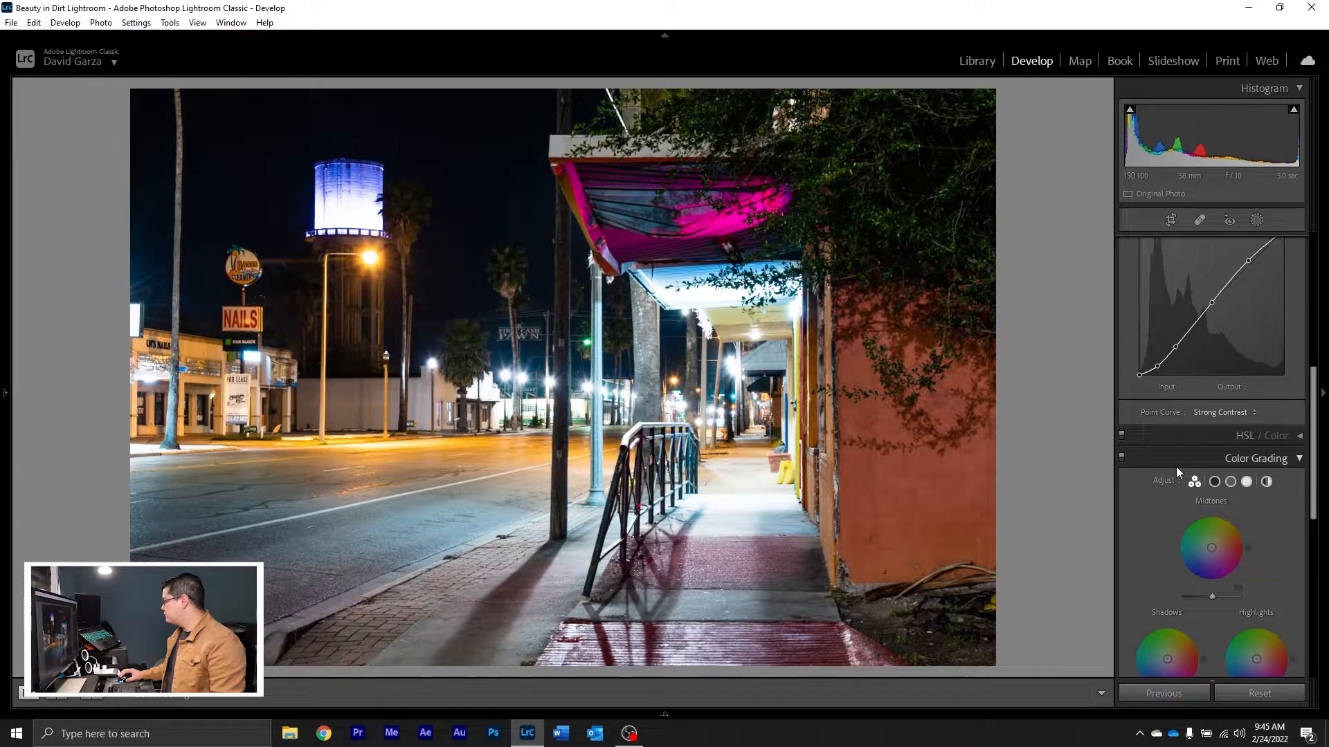
pyautogui.click(1246, 436)
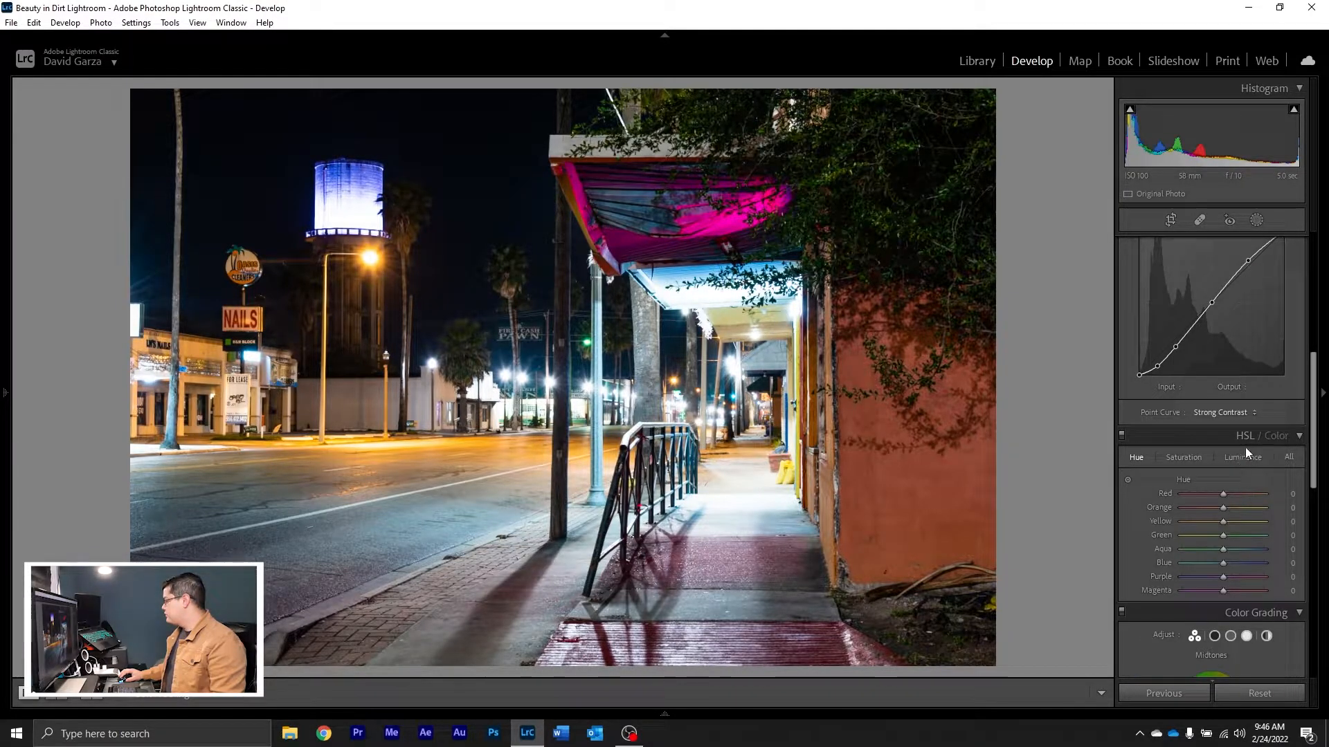
pyautogui.scroll(-2, 1251, 457)
pyautogui.scroll(2, 1251, 456)
pyautogui.click(1277, 436)
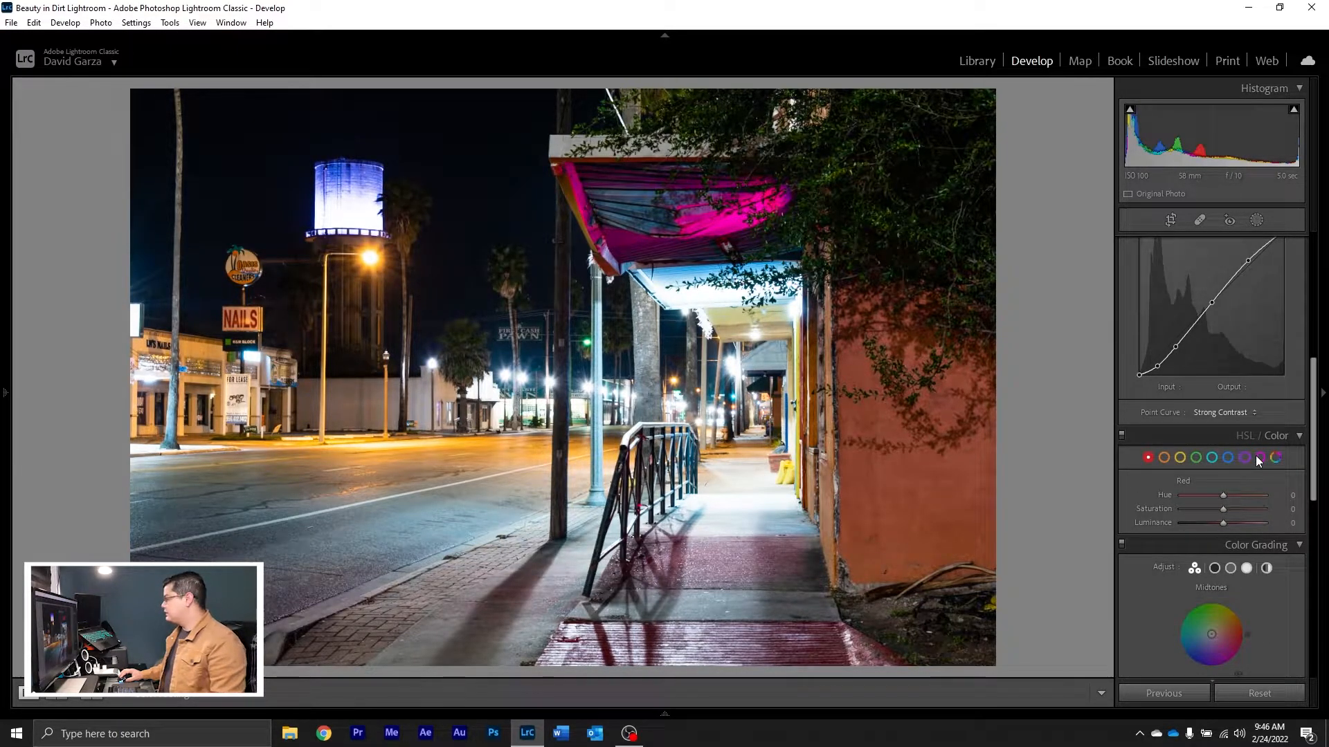
pyautogui.click(1259, 457)
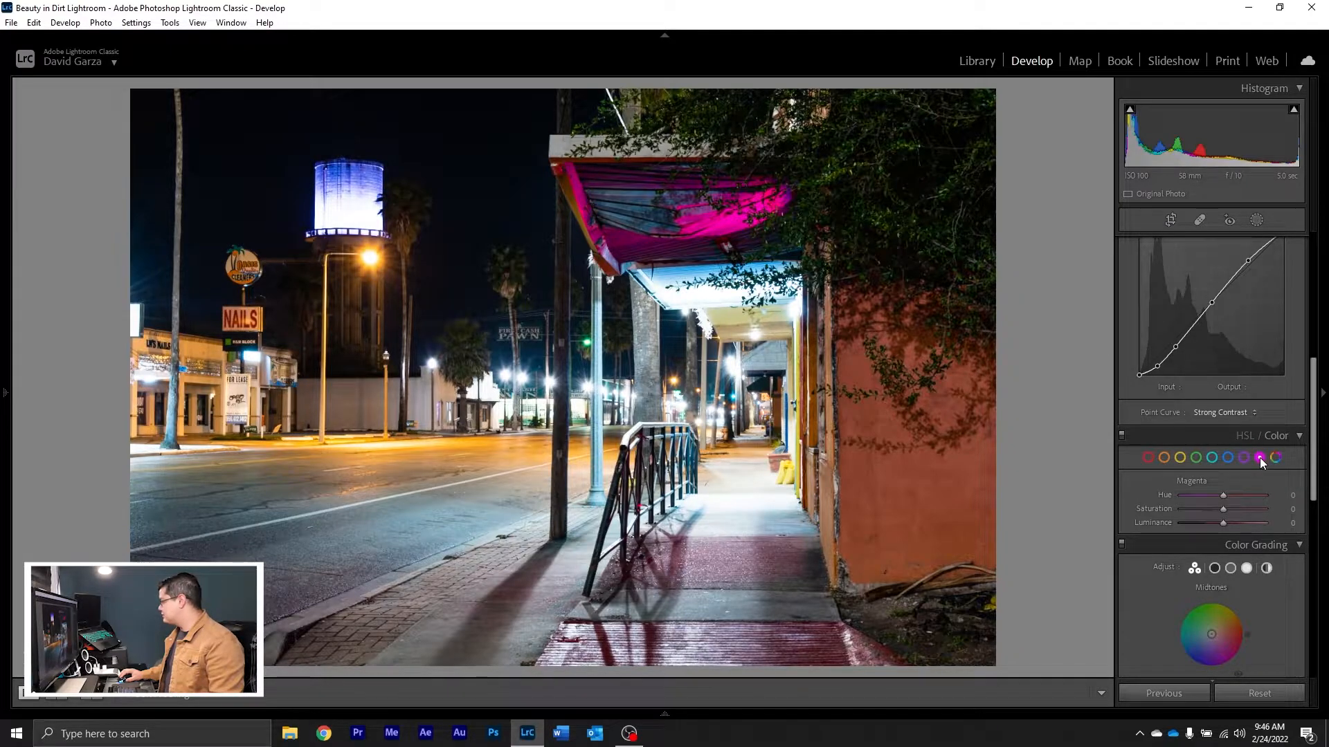
pyautogui.moveTo(1226, 508); pyautogui.dragTo(1184, 496)
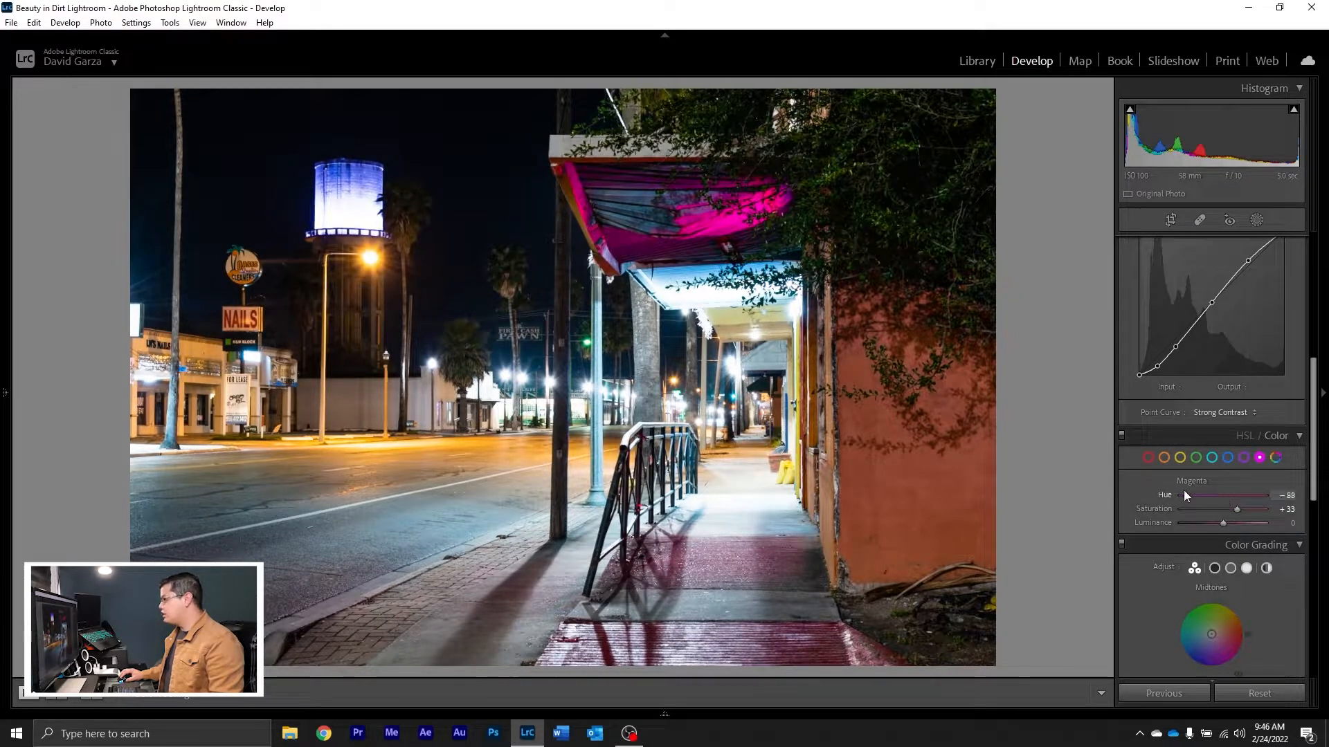
pyautogui.doubleClick(1240, 494)
pyautogui.moveTo(1227, 509)
pyautogui.mouseDown()
pyautogui.moveTo(1214, 511)
pyautogui.moveTo(1231, 511)
pyautogui.mouseUp()
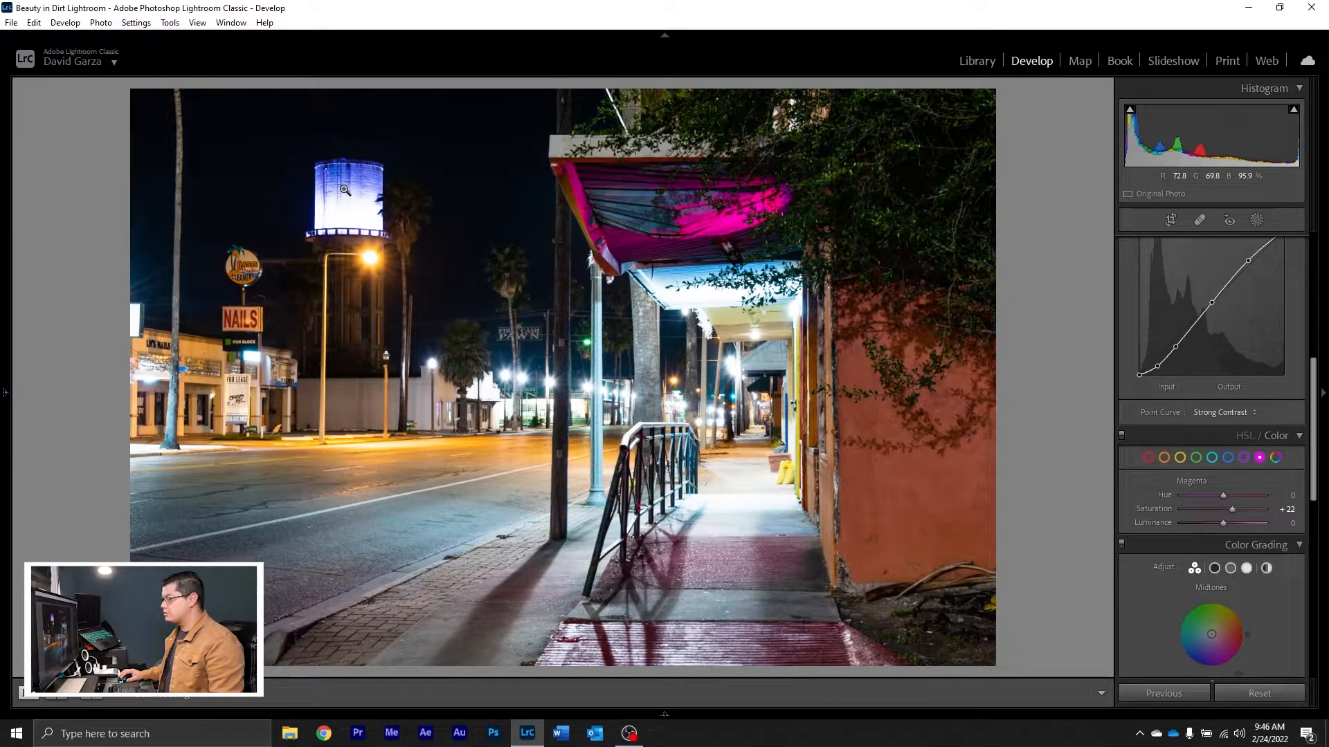
pyautogui.click(1227, 457)
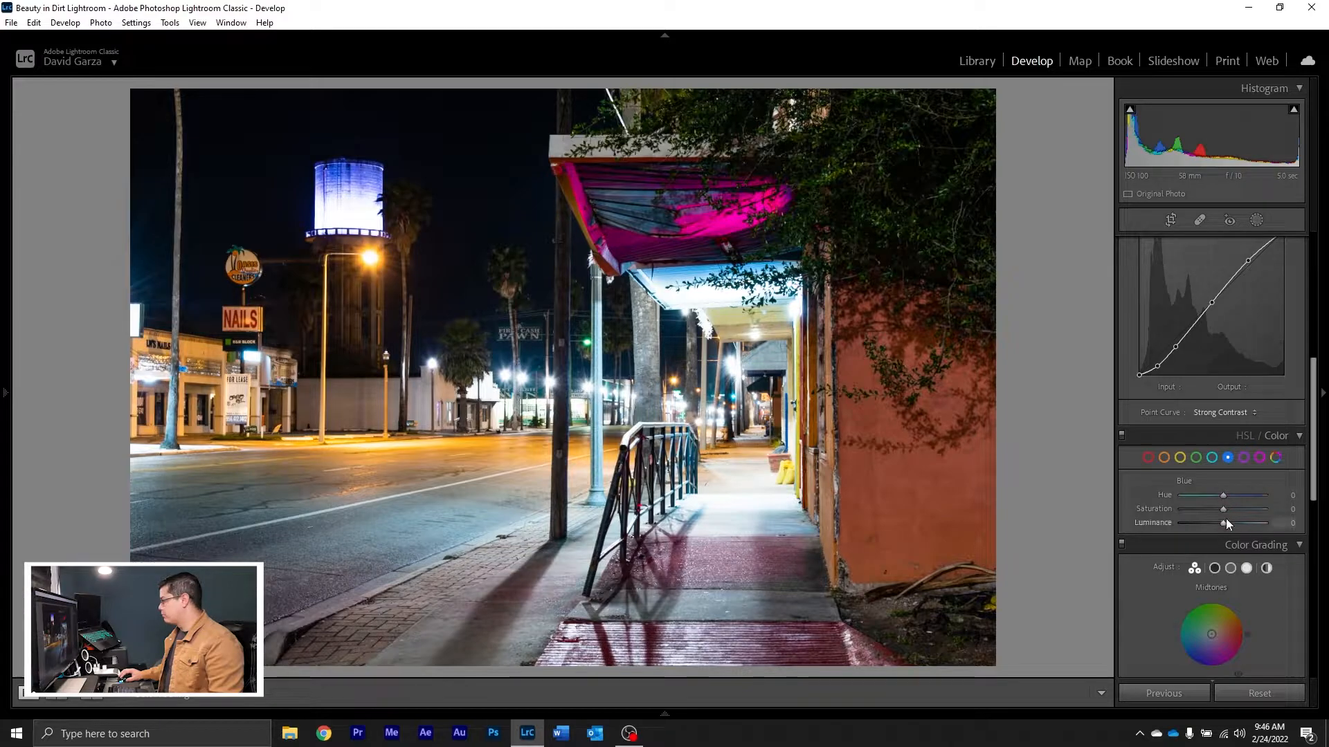
pyautogui.moveTo(1207, 508); pyautogui.dragTo(1235, 505)
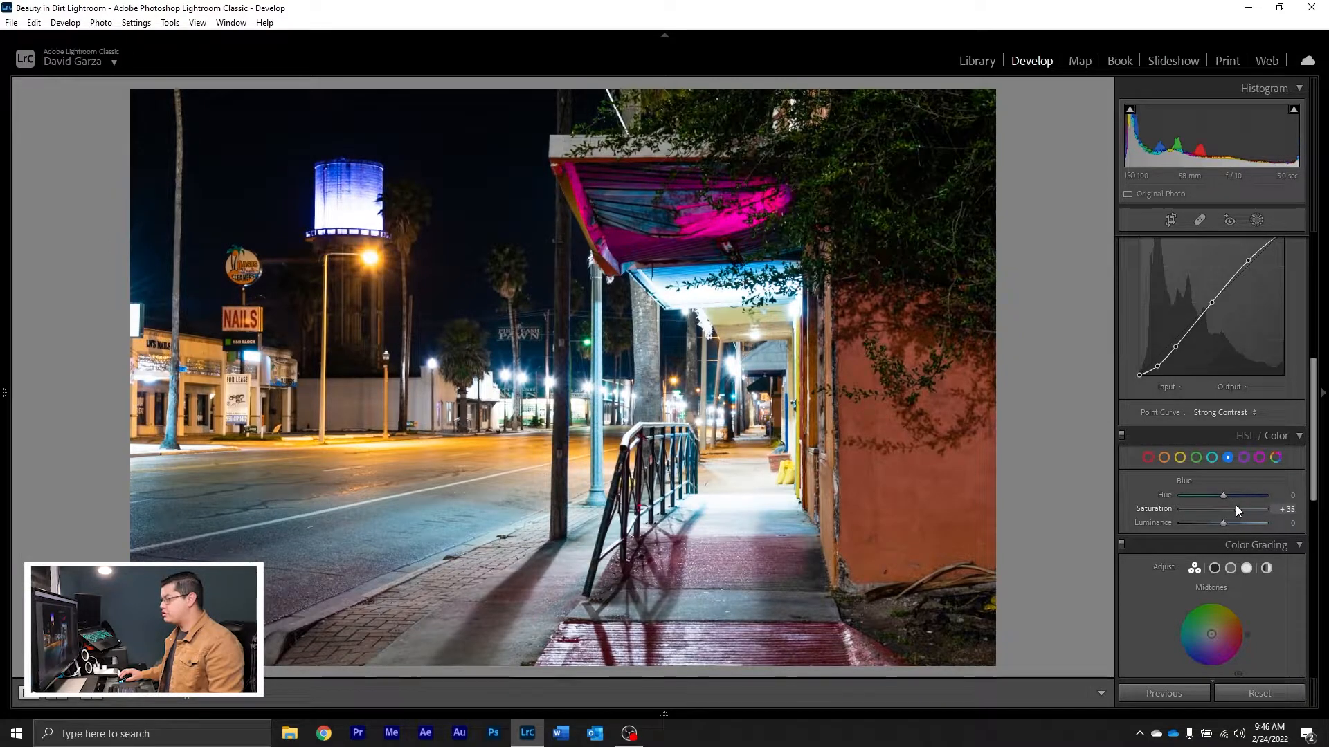
# Step: Color grade the photo by tinting the midtones warm orange-yellow, the shadows teal-blue and the highlights slightly green
pyautogui.scroll(-3, 1255, 550)
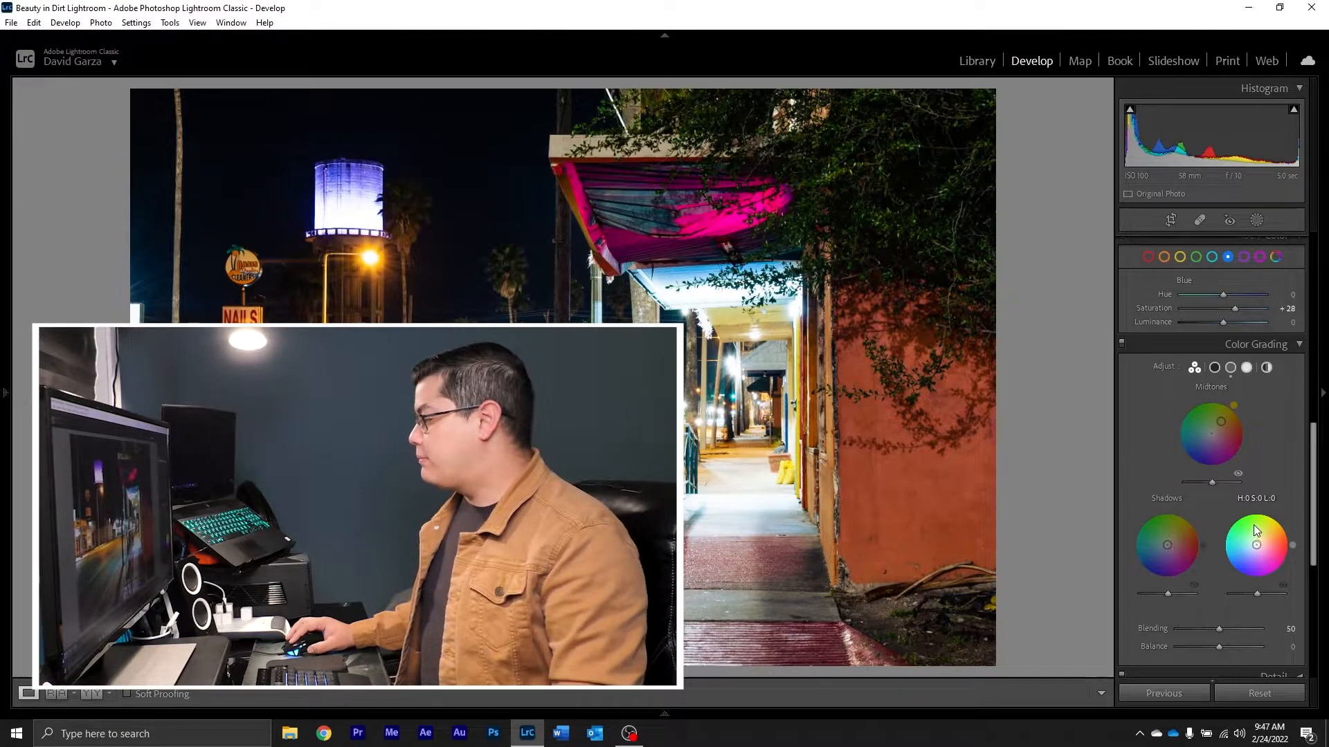
pyautogui.moveTo(1276, 542); pyautogui.dragTo(1249, 546)
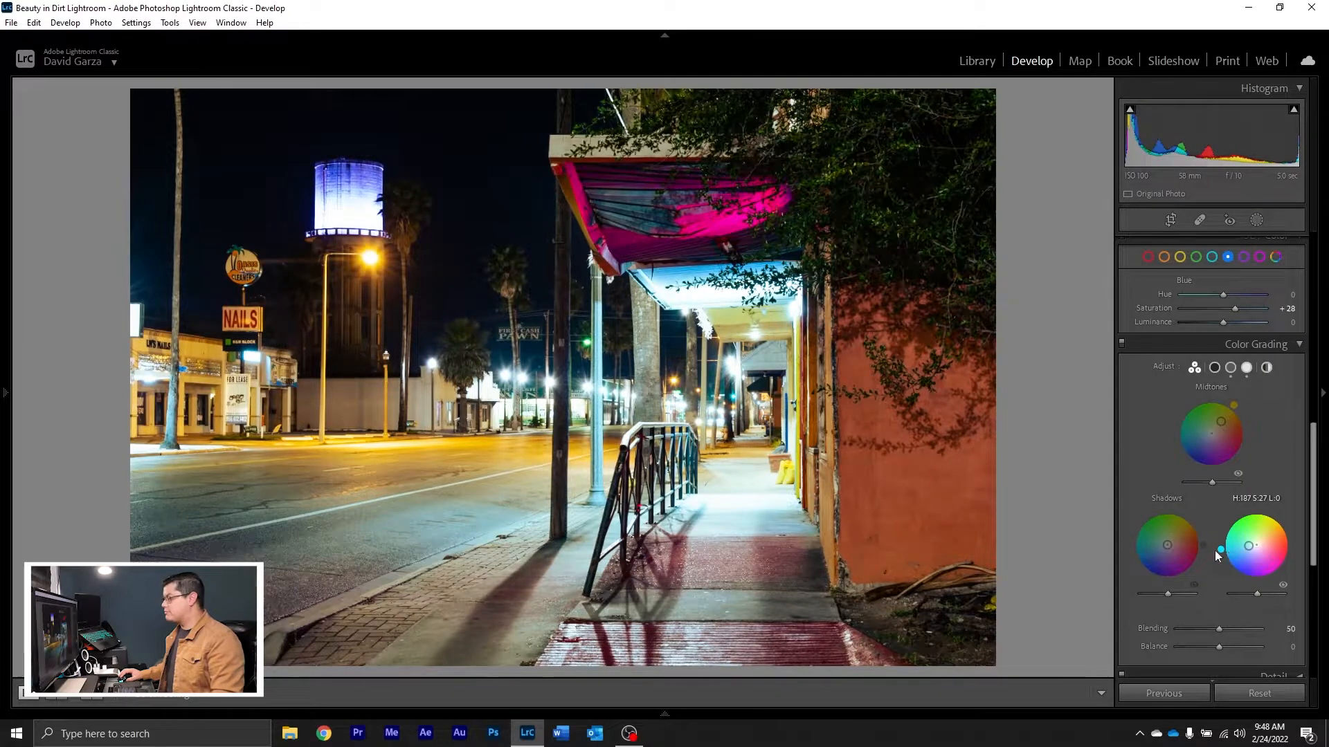
pyautogui.moveTo(1161, 546)
pyautogui.mouseDown()
pyautogui.moveTo(1185, 541)
pyautogui.moveTo(1143, 549)
pyautogui.mouseUp()
pyautogui.moveTo(1220, 422)
pyautogui.mouseDown()
pyautogui.moveTo(1206, 418)
pyautogui.moveTo(1225, 423)
pyautogui.mouseUp()
pyautogui.moveTo(1143, 549); pyautogui.dragTo(1154, 548)
pyautogui.moveTo(1248, 546); pyautogui.dragTo(1254, 544)
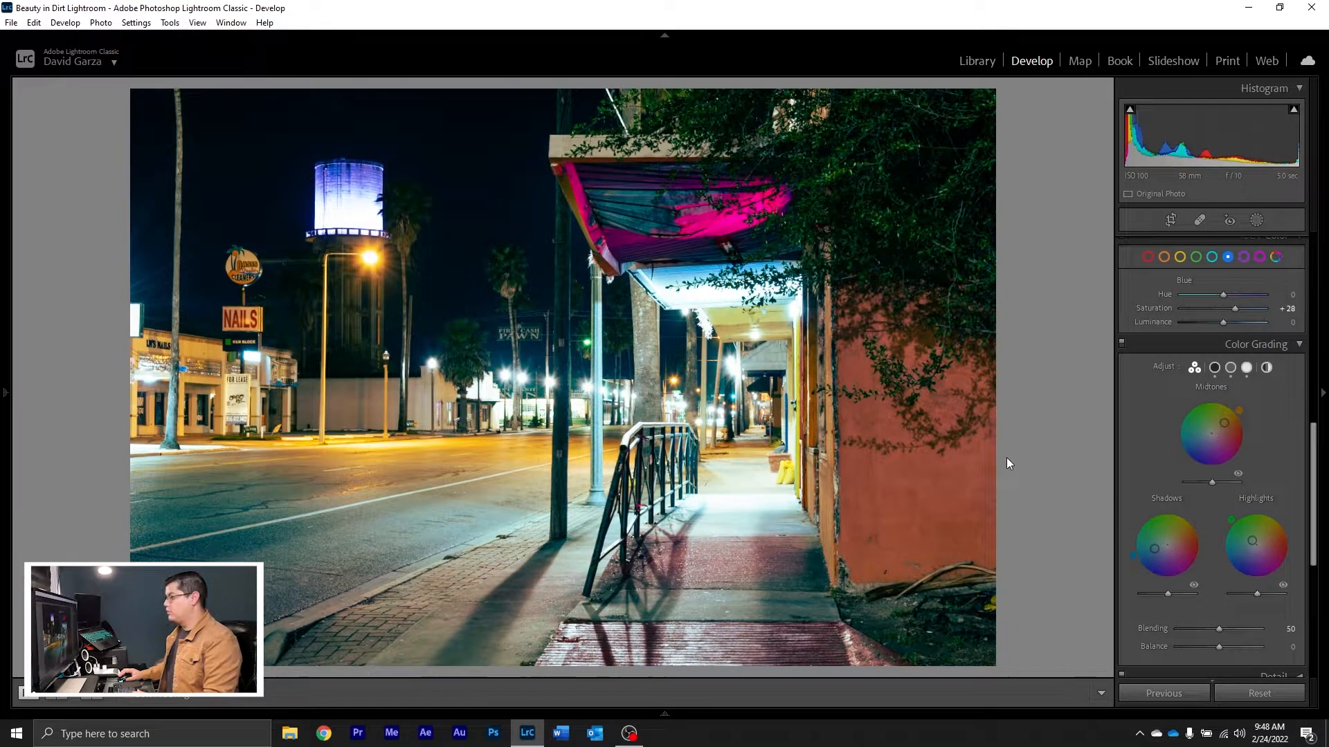
# Step: Raise the photo's overall Exposure to +1.40 and its Contrast to +16
pyautogui.scroll(10, 1181, 391)
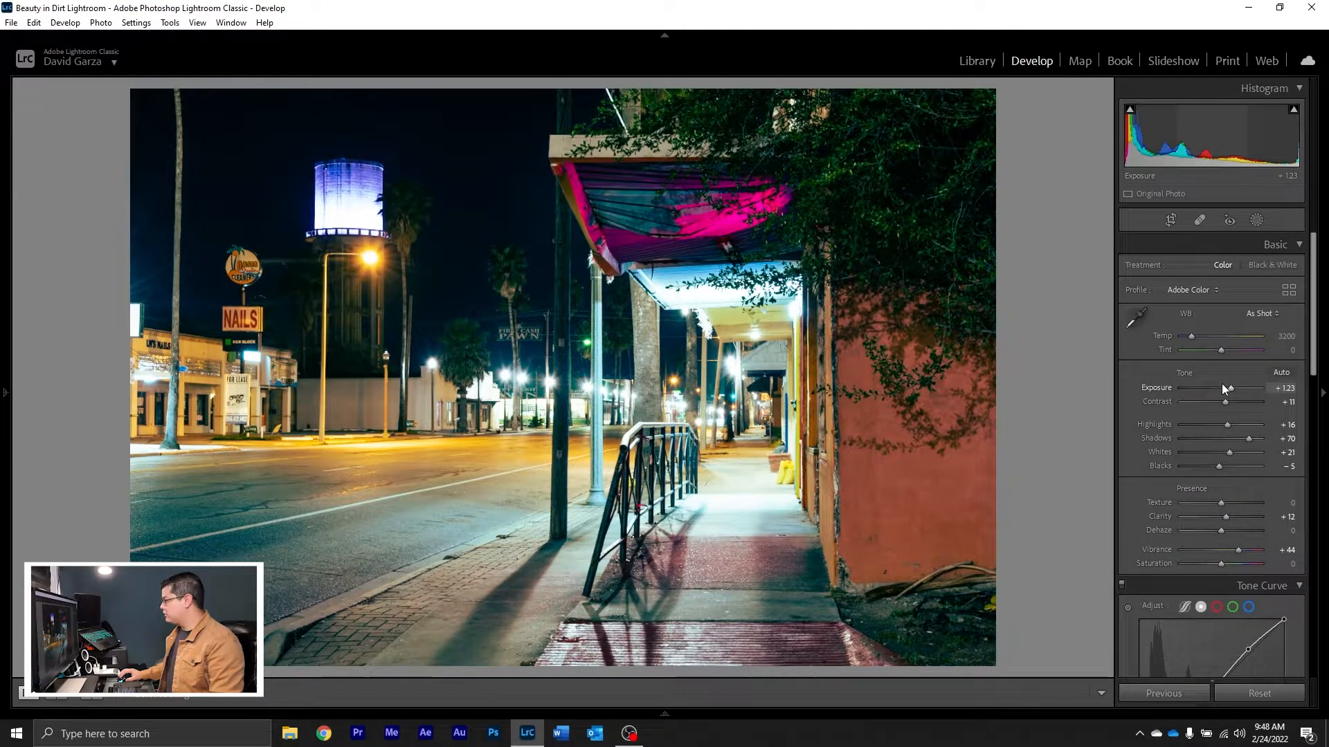
pyautogui.moveTo(1231, 389); pyautogui.dragTo(1232, 389)
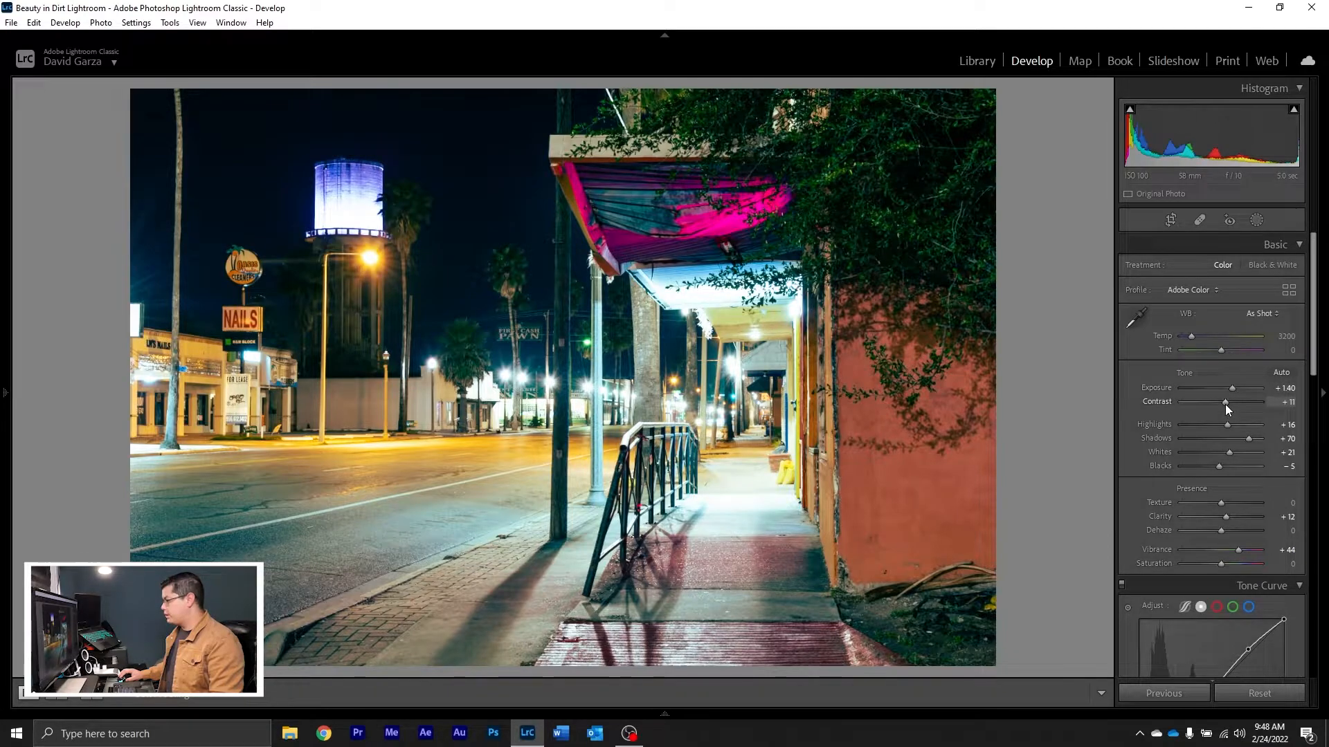
pyautogui.moveTo(1226, 402); pyautogui.dragTo(1227, 401)
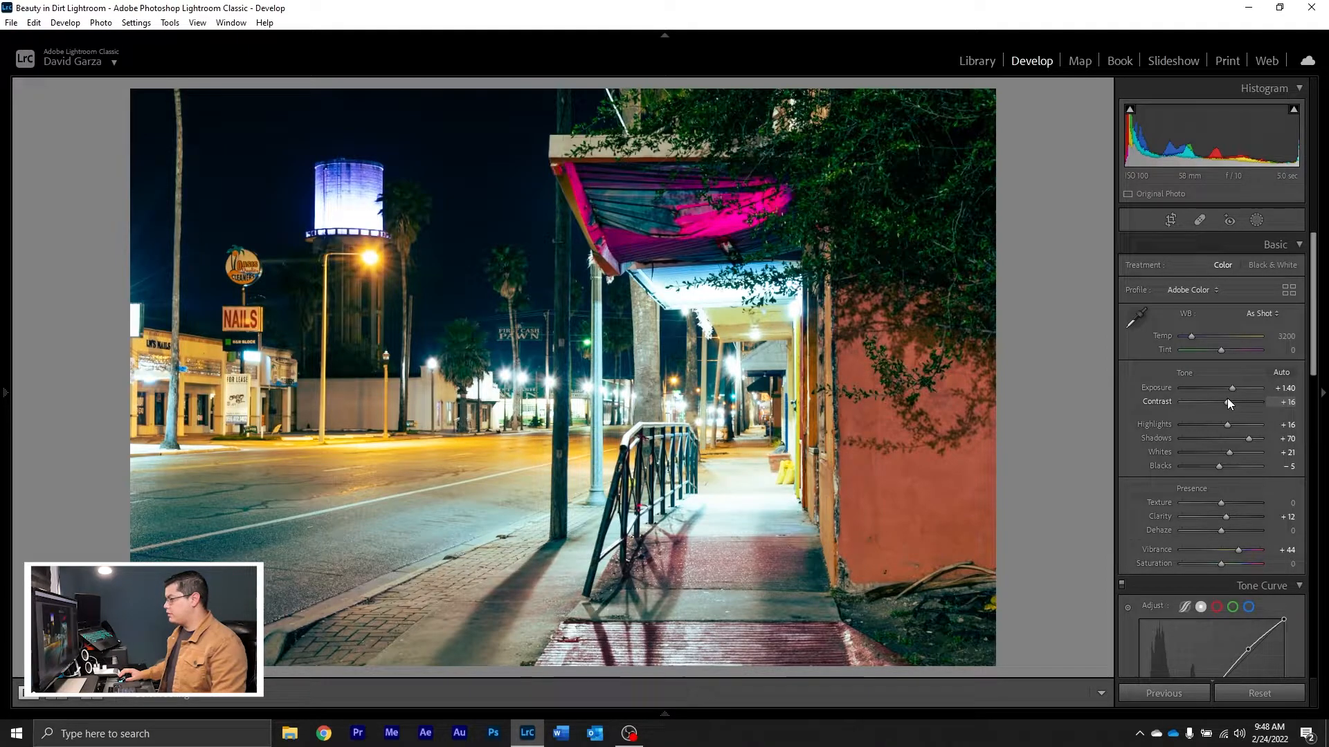
# Step: Try cooler white balance temperatures such as 2965, and return Temp to 3200 with Tint at 0
pyautogui.moveTo(1186, 336)
pyautogui.mouseDown()
pyautogui.moveTo(1201, 334)
pyautogui.moveTo(1185, 336)
pyautogui.mouseUp()
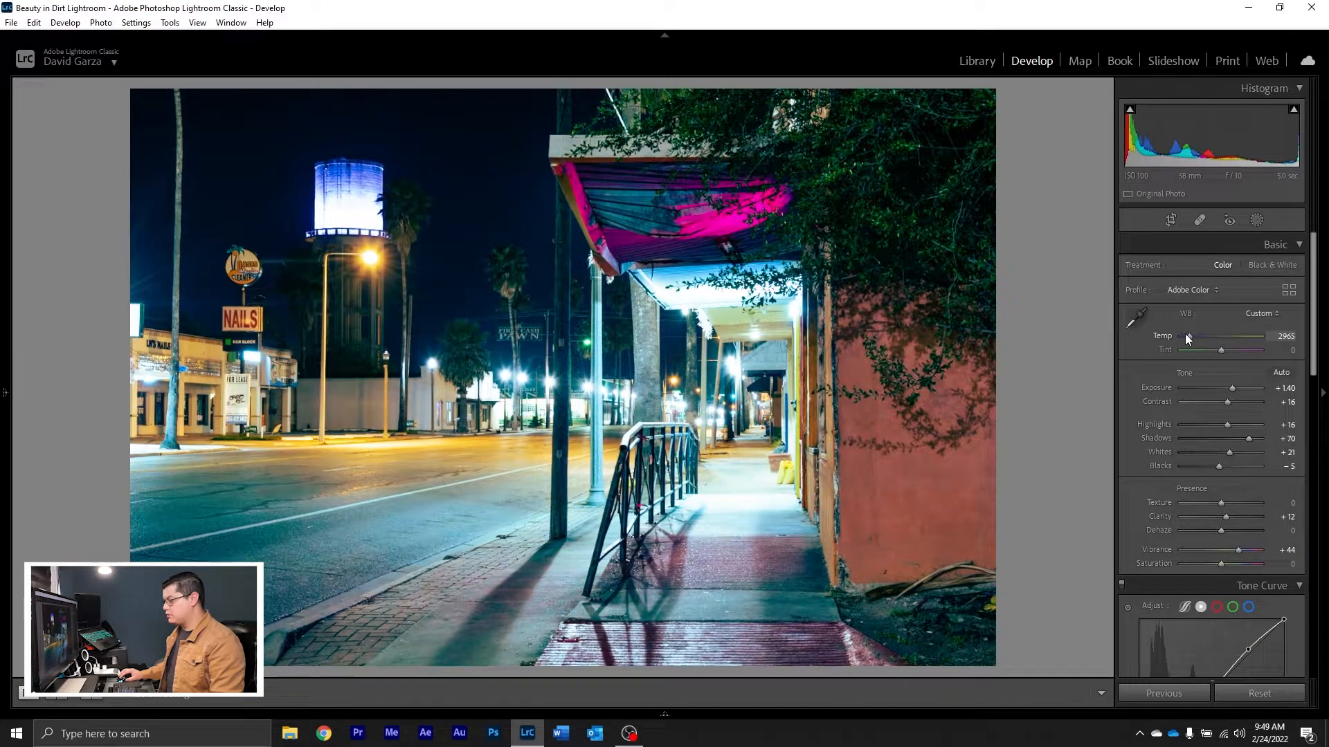
pyautogui.moveTo(1185, 333); pyautogui.dragTo(1219, 348)
pyautogui.doubleClick(1221, 347)
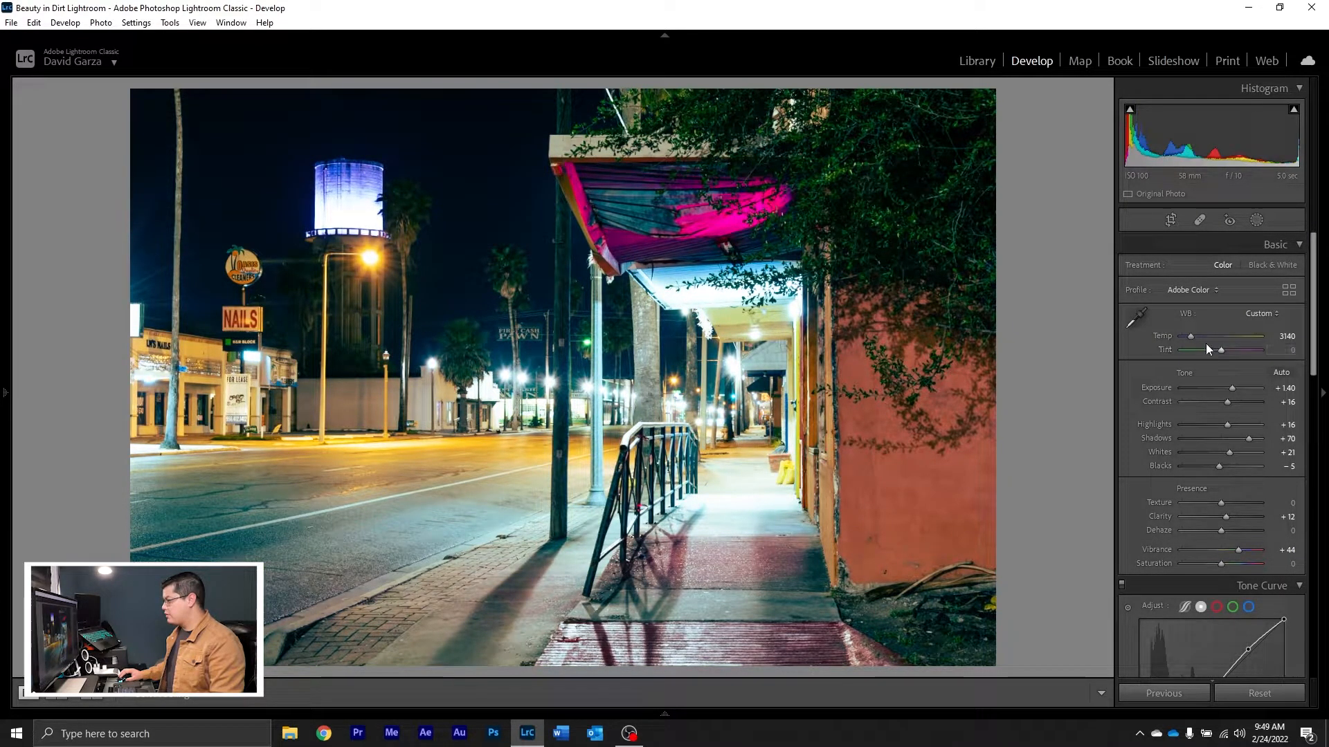
pyautogui.moveTo(1190, 338); pyautogui.dragTo(1190, 338)
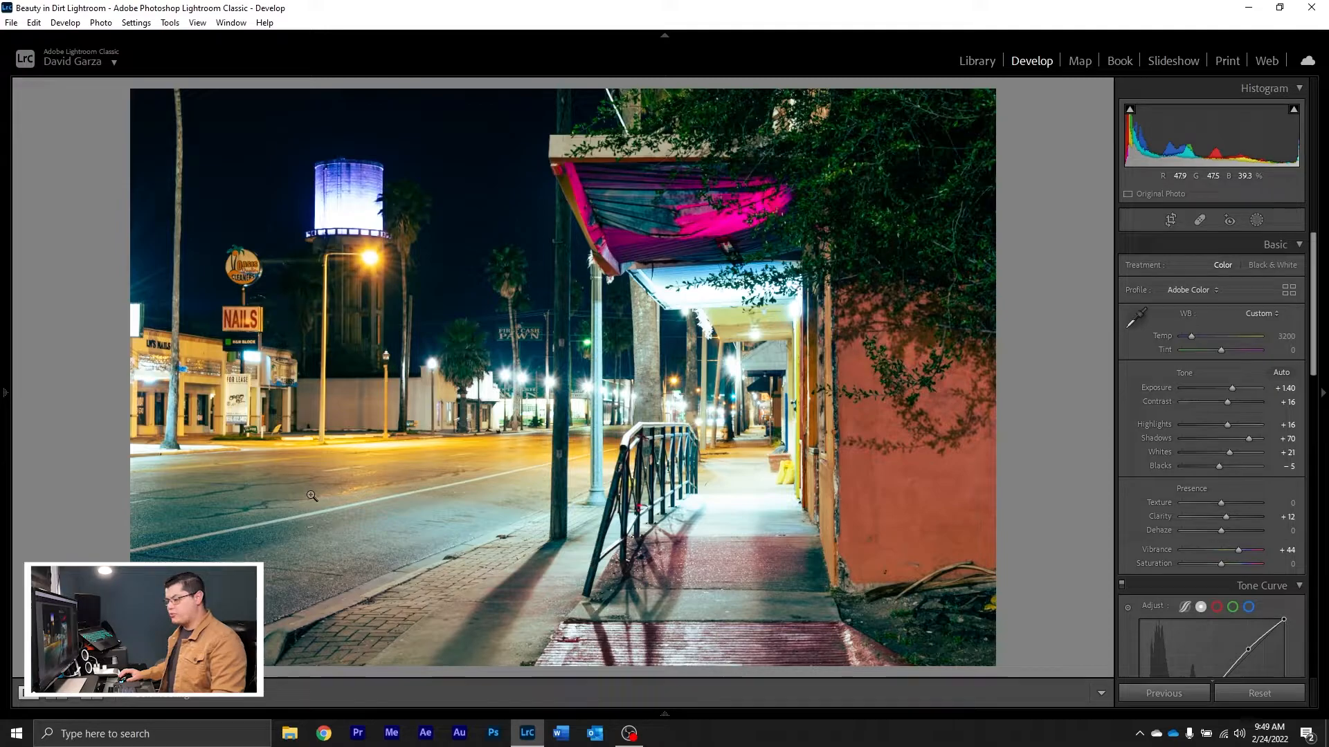
# Step: Create a radial gradient mask over the road, tilted along the lane line and widened to cover the street up to the curb
pyautogui.click(1261, 221)
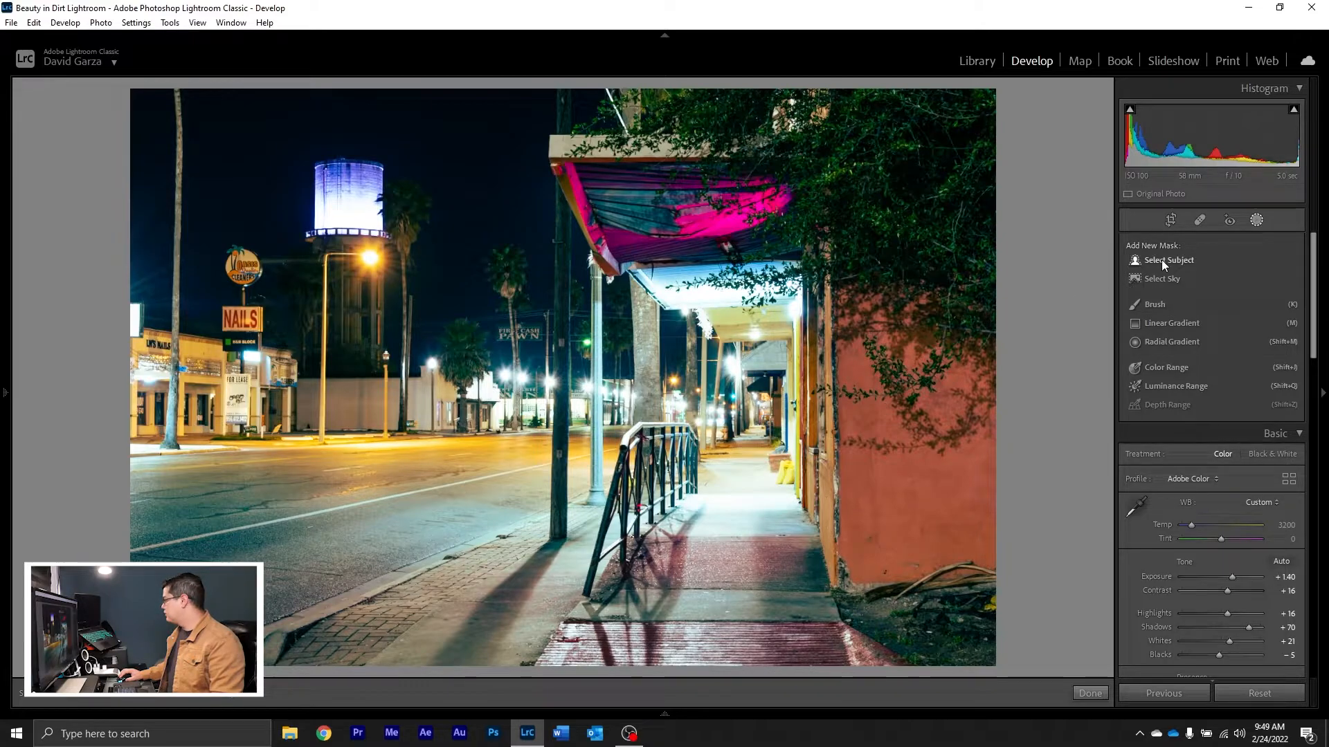
pyautogui.click(1172, 342)
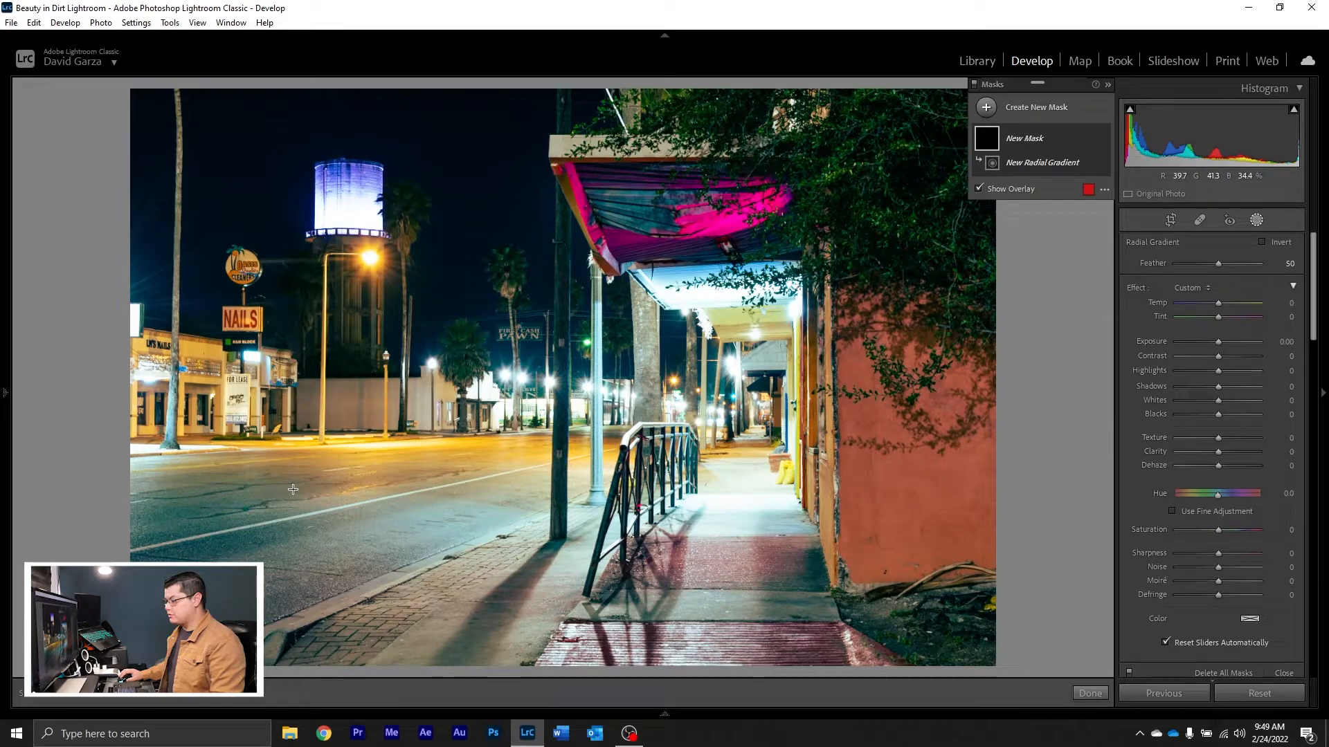
pyautogui.moveTo(286, 478); pyautogui.dragTo(475, 530)
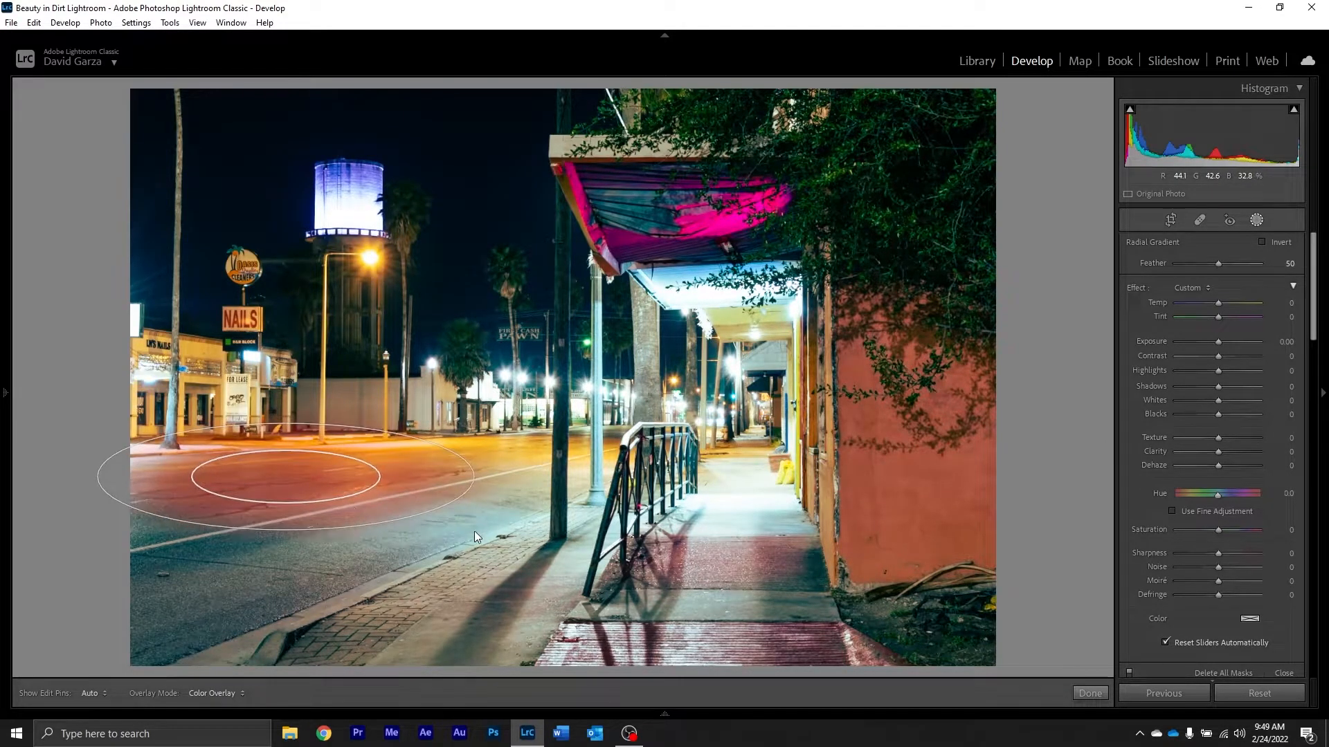
pyautogui.moveTo(264, 472); pyautogui.dragTo(305, 503)
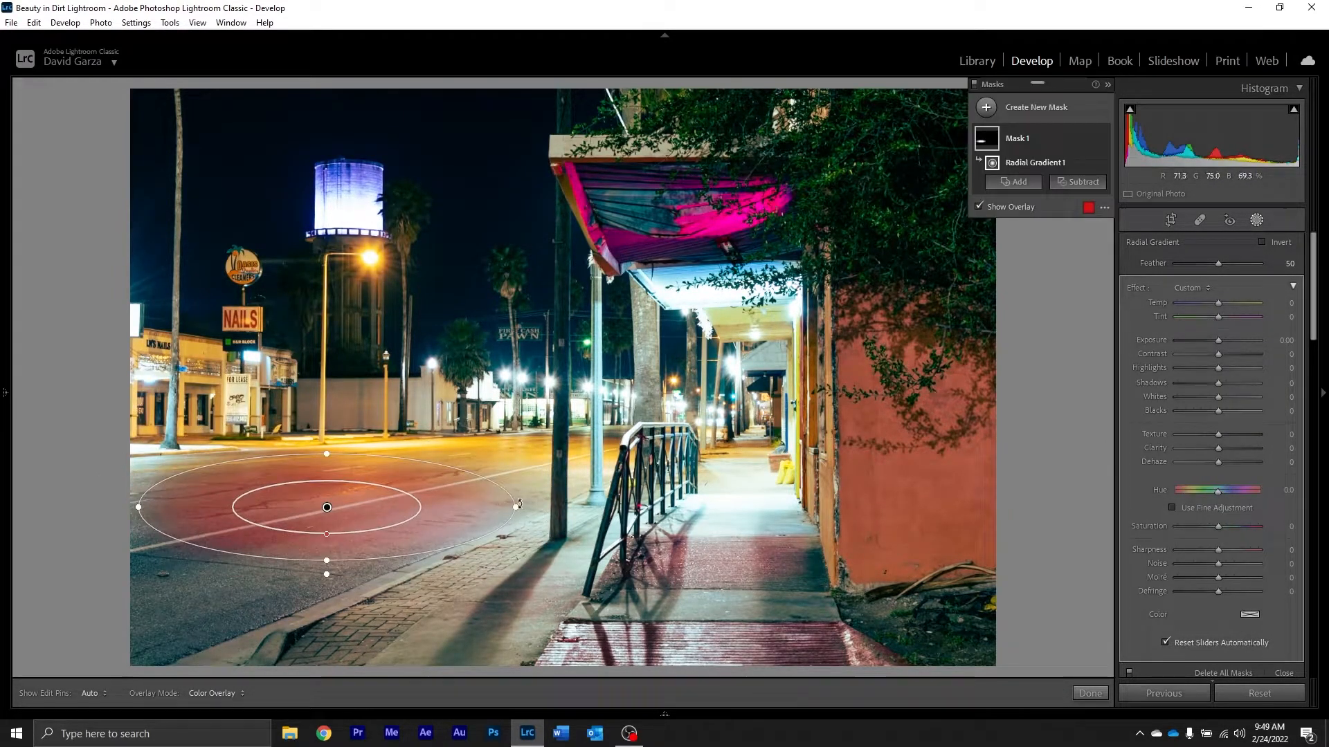
pyautogui.moveTo(518, 514); pyautogui.dragTo(584, 443)
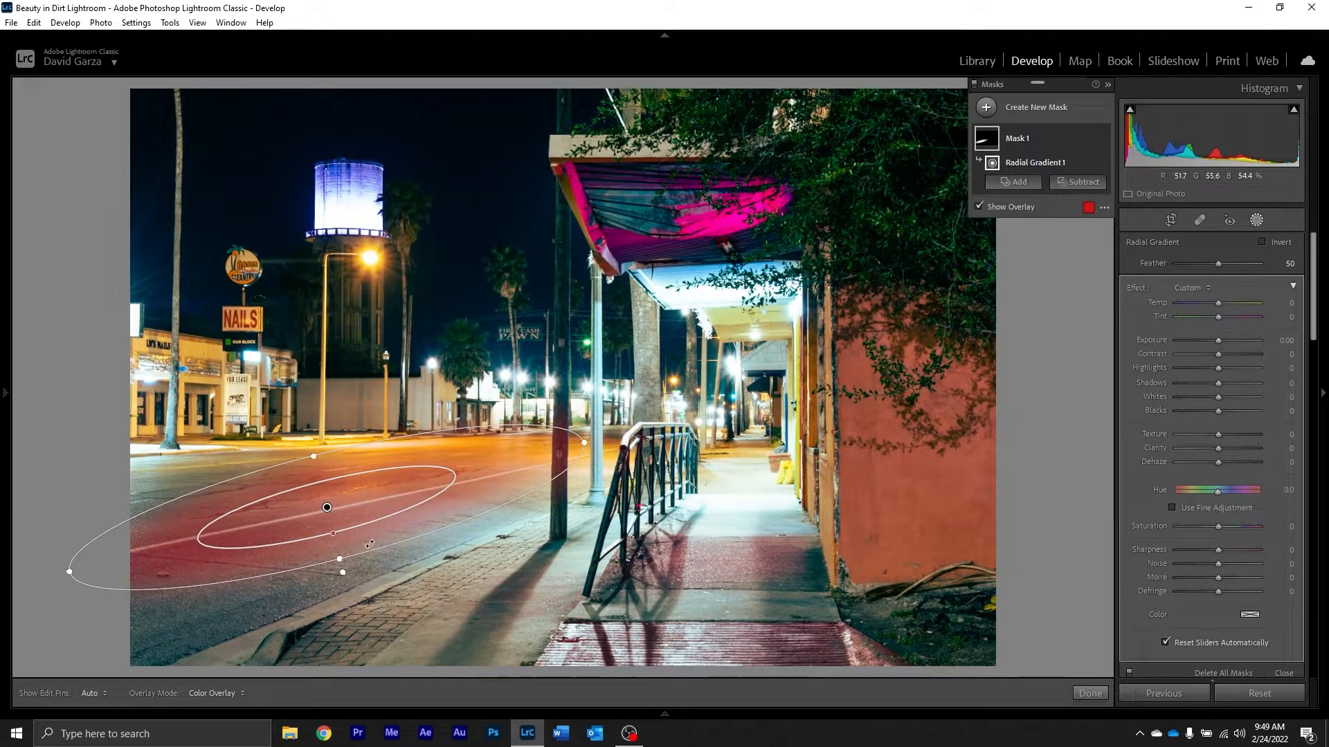
pyautogui.moveTo(350, 556); pyautogui.dragTo(355, 586)
pyautogui.moveTo(323, 506); pyautogui.dragTo(320, 519)
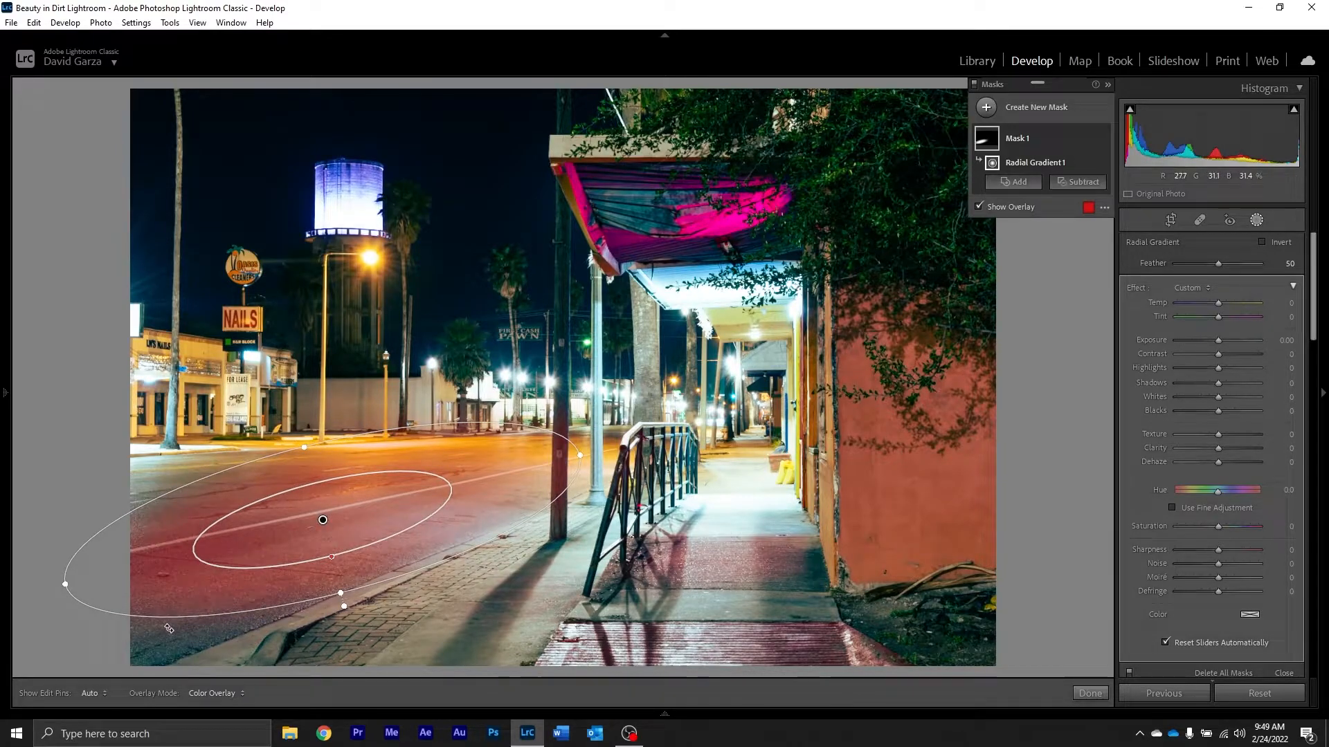
pyautogui.moveTo(345, 594); pyautogui.dragTo(305, 610)
pyautogui.moveTo(324, 515); pyautogui.dragTo(284, 537)
# Step: Set the road mask's Contrast to 50 and recenter the gradient on the street
pyautogui.moveTo(1218, 354); pyautogui.dragTo(1238, 350)
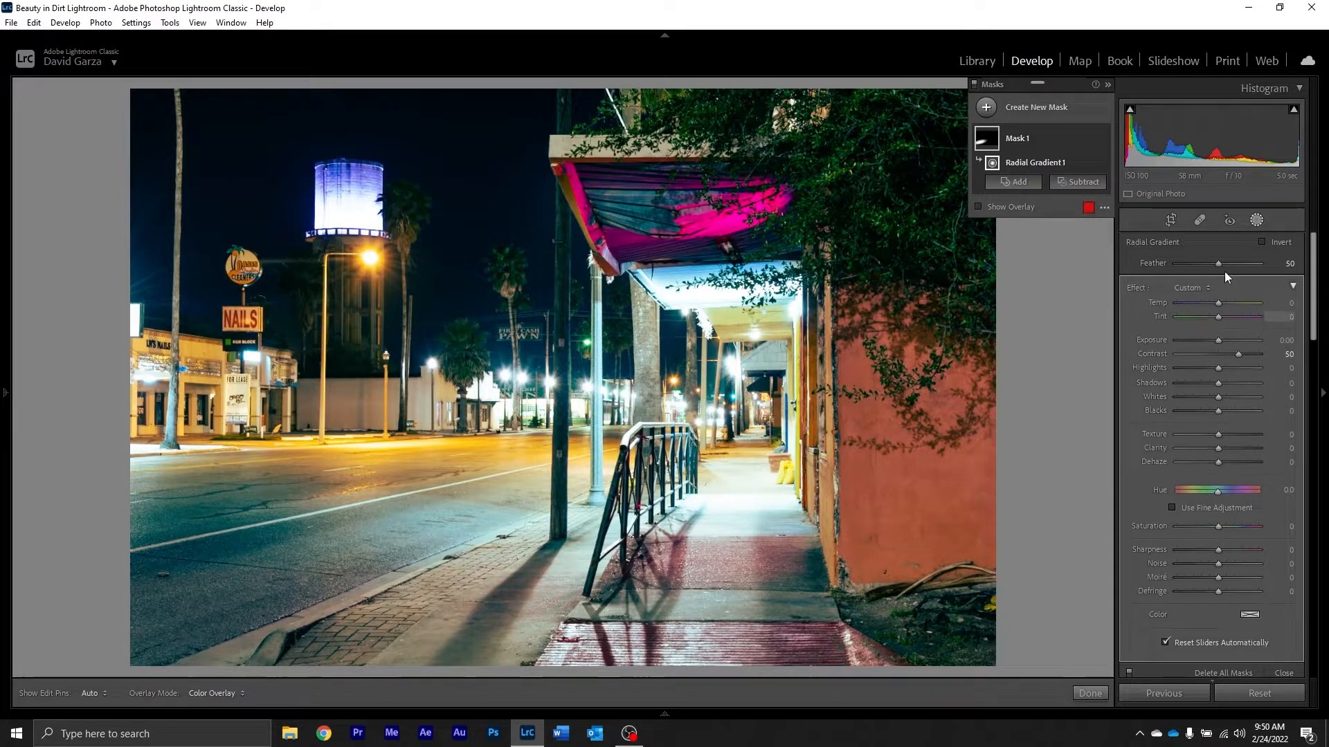
pyautogui.click(341, 561)
pyautogui.moveTo(286, 540); pyautogui.dragTo(309, 528)
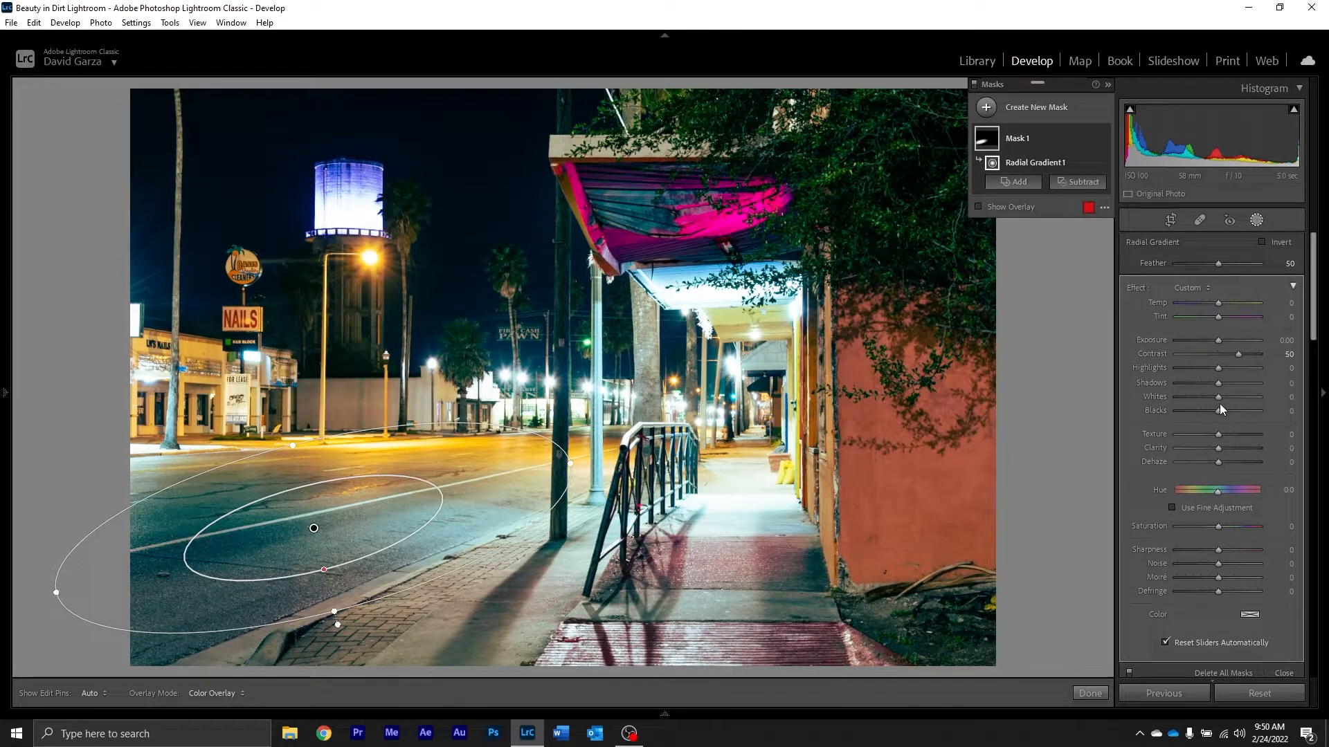
# Step: Fine-tune the road mask with Blacks −1, Shadows −8, Highlights −18, Whites 1 and Exposure 0.00, and close masking
pyautogui.moveTo(1214, 411); pyautogui.dragTo(1214, 411)
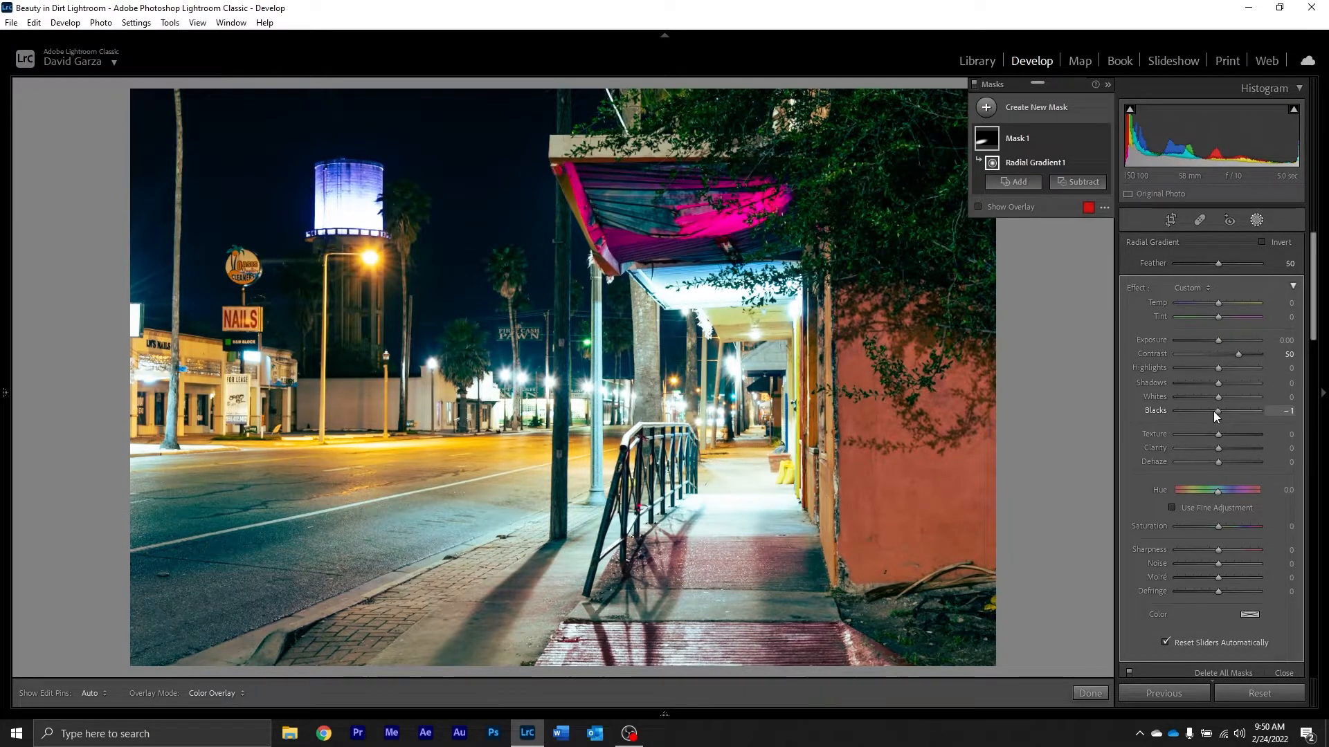
pyautogui.moveTo(1218, 383); pyautogui.dragTo(1208, 368)
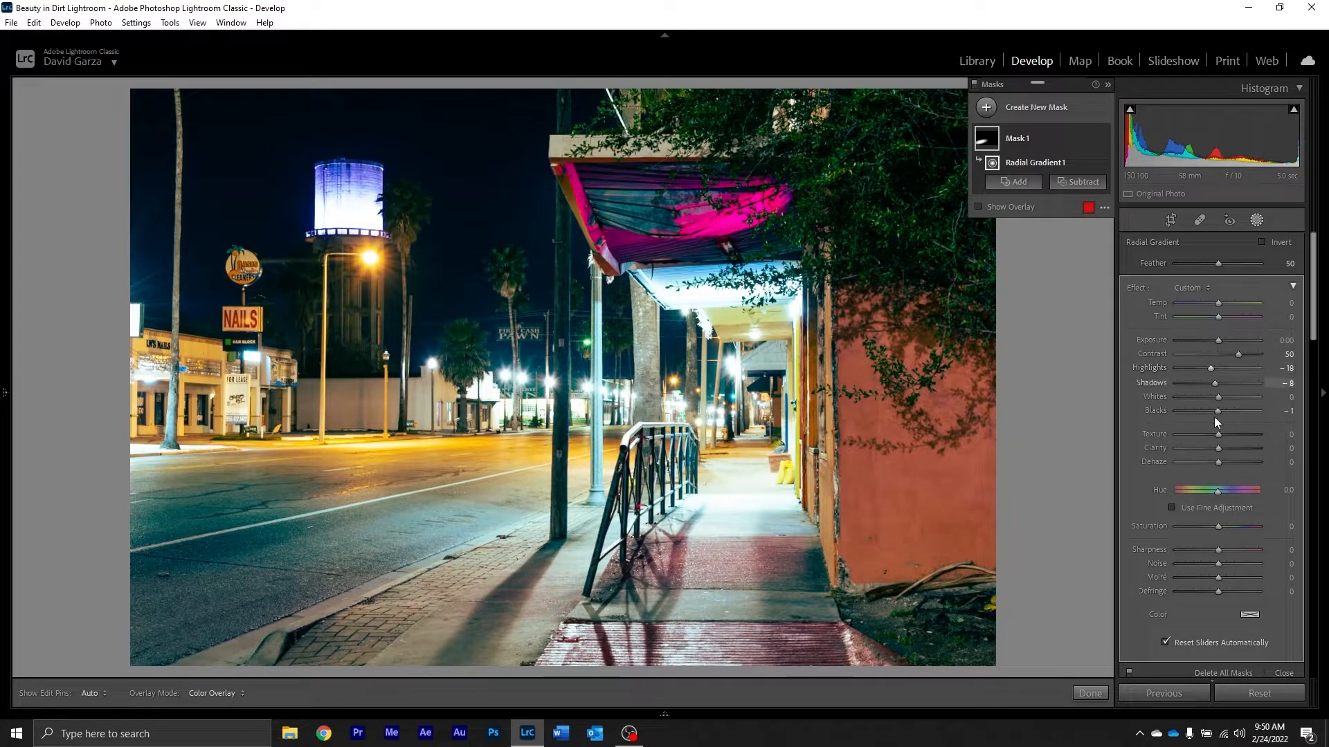
pyautogui.moveTo(1215, 400); pyautogui.dragTo(1209, 396)
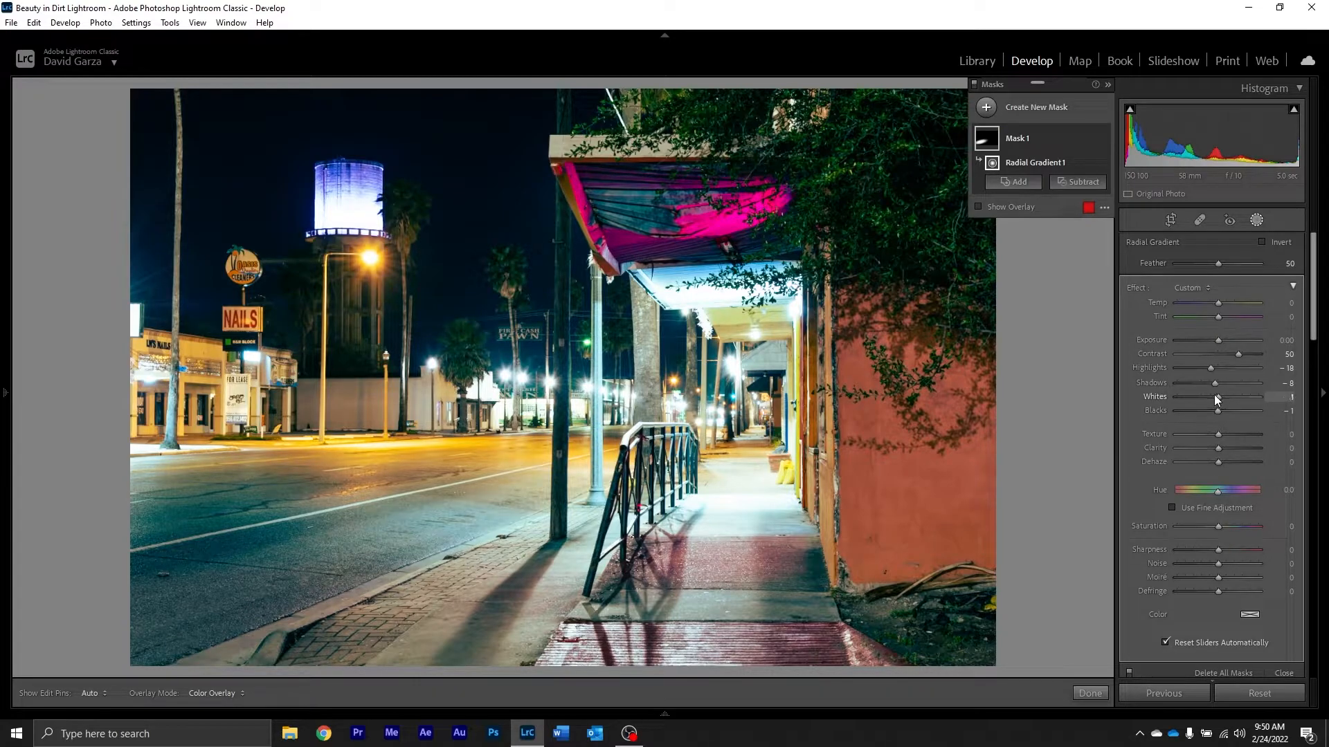
pyautogui.moveTo(1215, 341); pyautogui.dragTo(1215, 343)
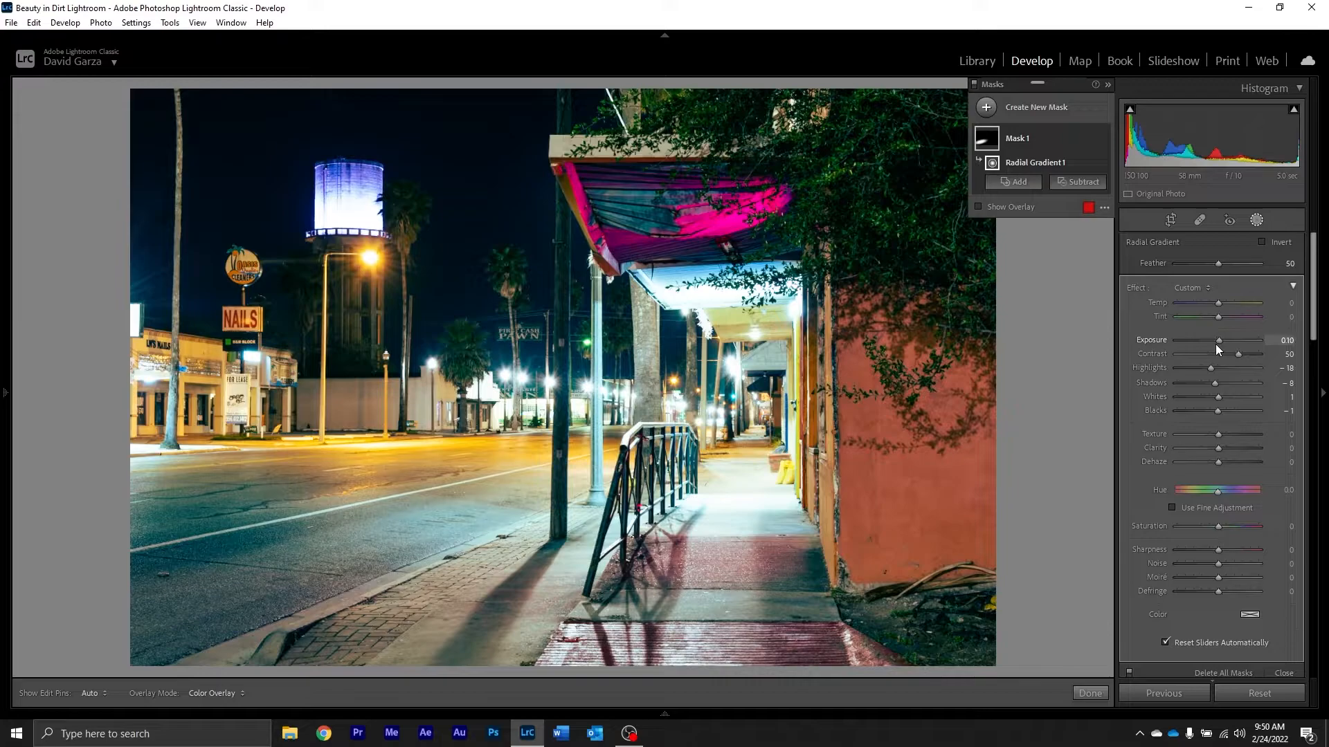
pyautogui.doubleClick(1215, 342)
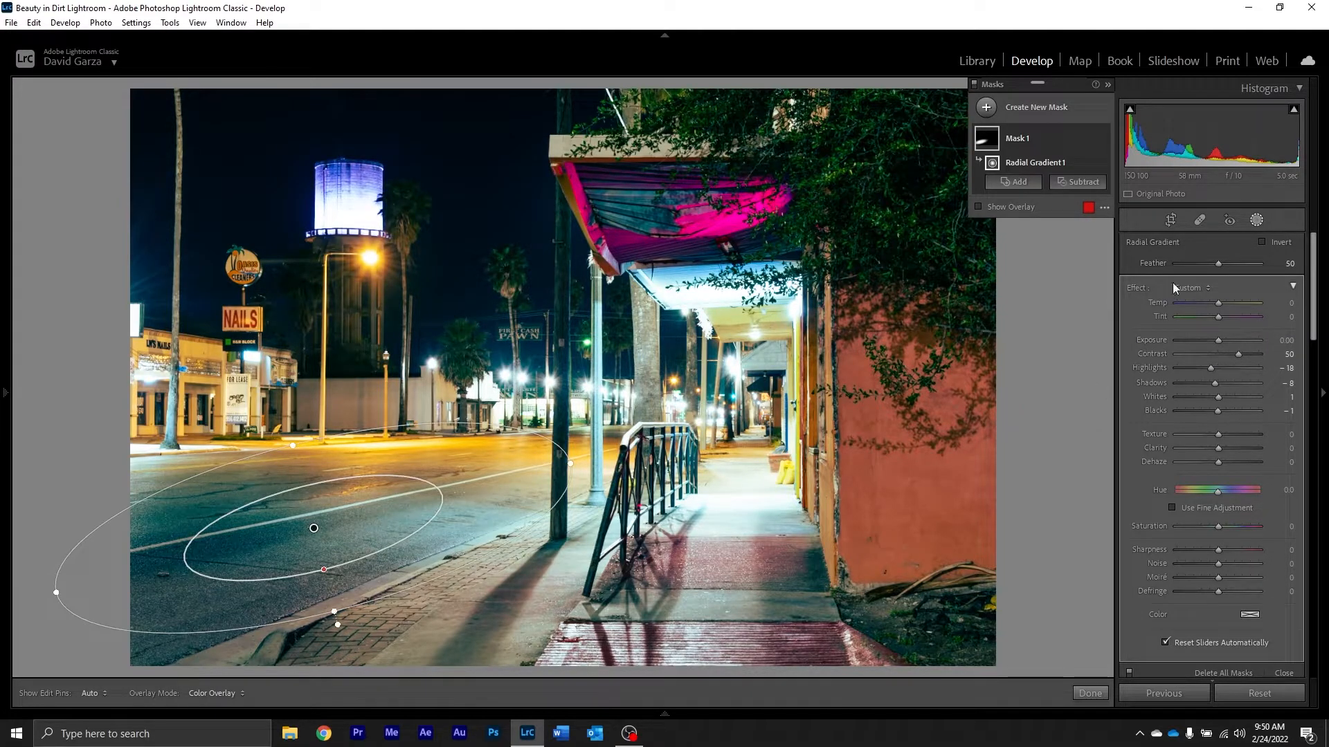
pyautogui.click(1257, 222)
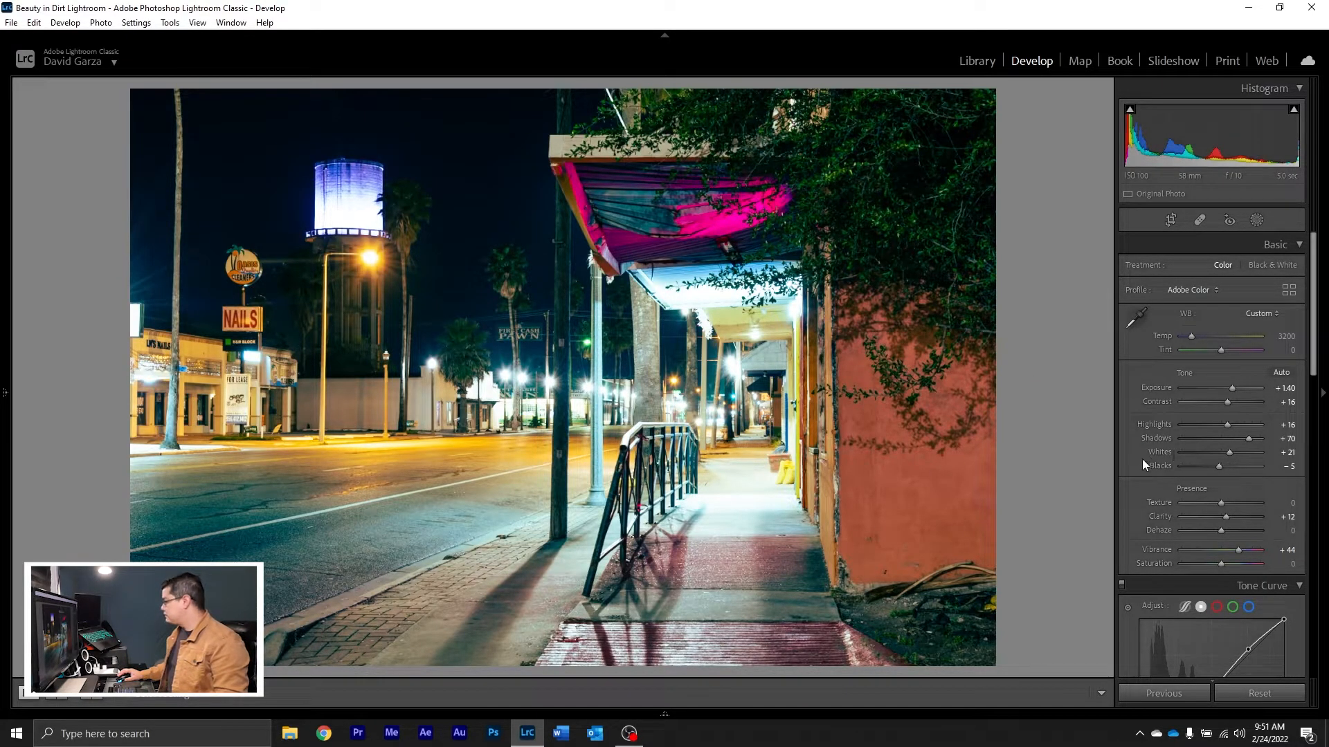
# Step: Set the orange Saturation to +2 and the orange Luminance to +5
pyautogui.scroll(-5, 1142, 462)
pyautogui.click(1164, 445)
pyautogui.moveTo(1226, 496)
pyautogui.mouseDown()
pyautogui.moveTo(1214, 499)
pyautogui.moveTo(1225, 503)
pyautogui.mouseUp()
pyautogui.moveTo(1223, 510)
pyautogui.mouseDown()
pyautogui.moveTo(1211, 512)
pyautogui.moveTo(1232, 512)
pyautogui.mouseUp()
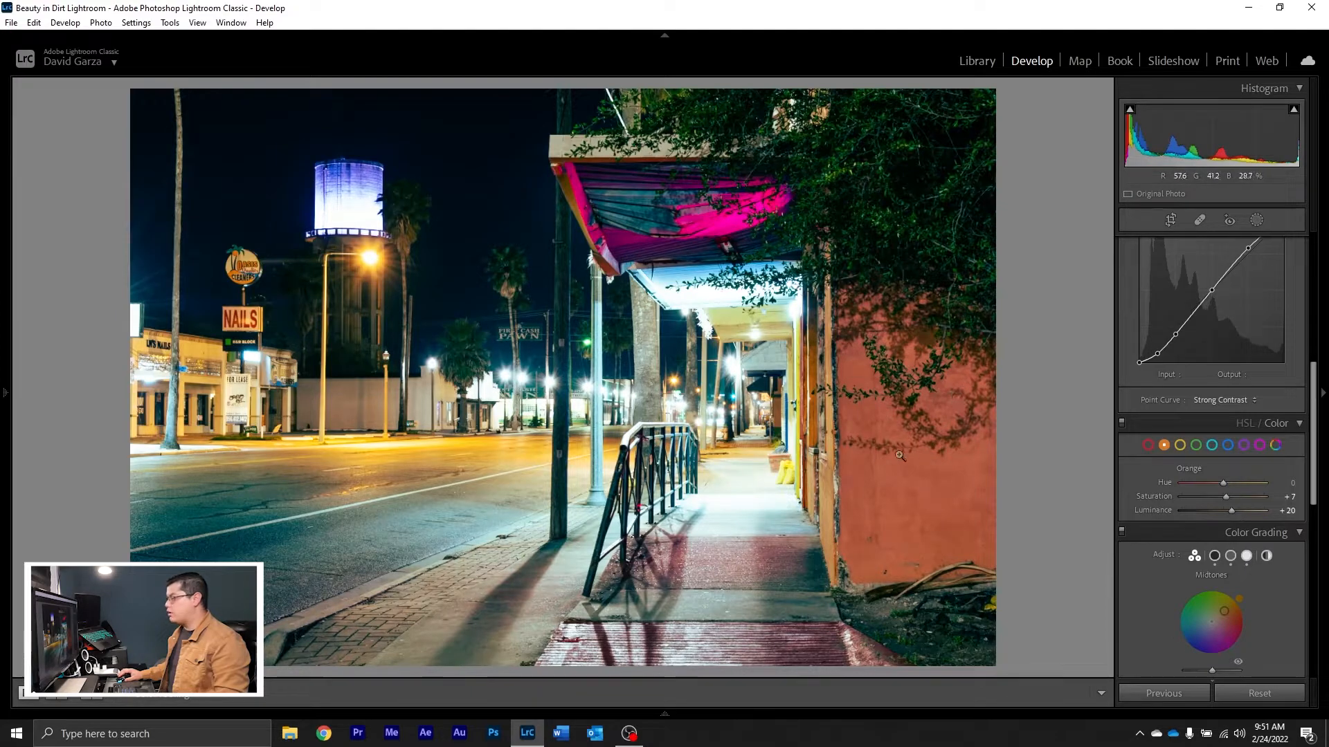
pyautogui.moveTo(1227, 510)
pyautogui.mouseDown()
pyautogui.moveTo(1210, 493)
pyautogui.moveTo(1225, 511)
pyautogui.mouseUp()
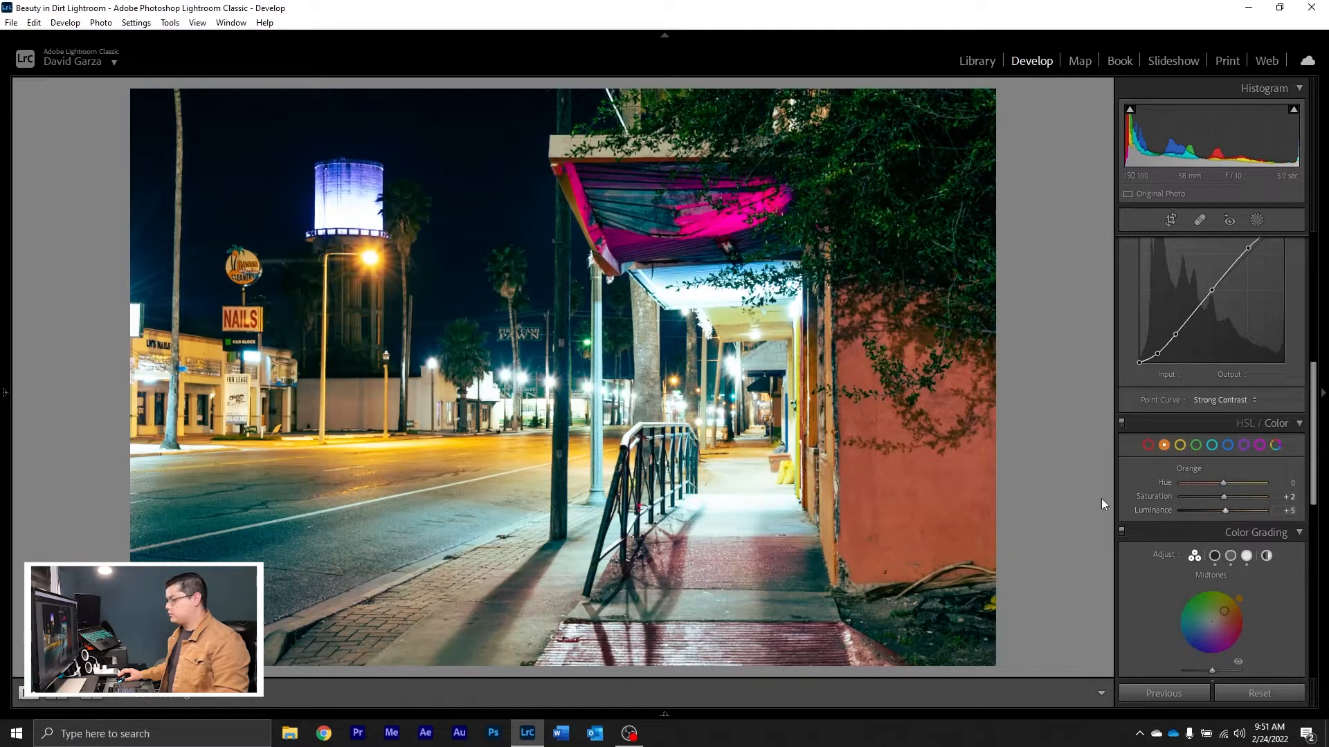
# Step: Rework the color grading by tinting the midtones yellow, the highlights yellow-green and the shadows blue
pyautogui.scroll(-3, 1136, 507)
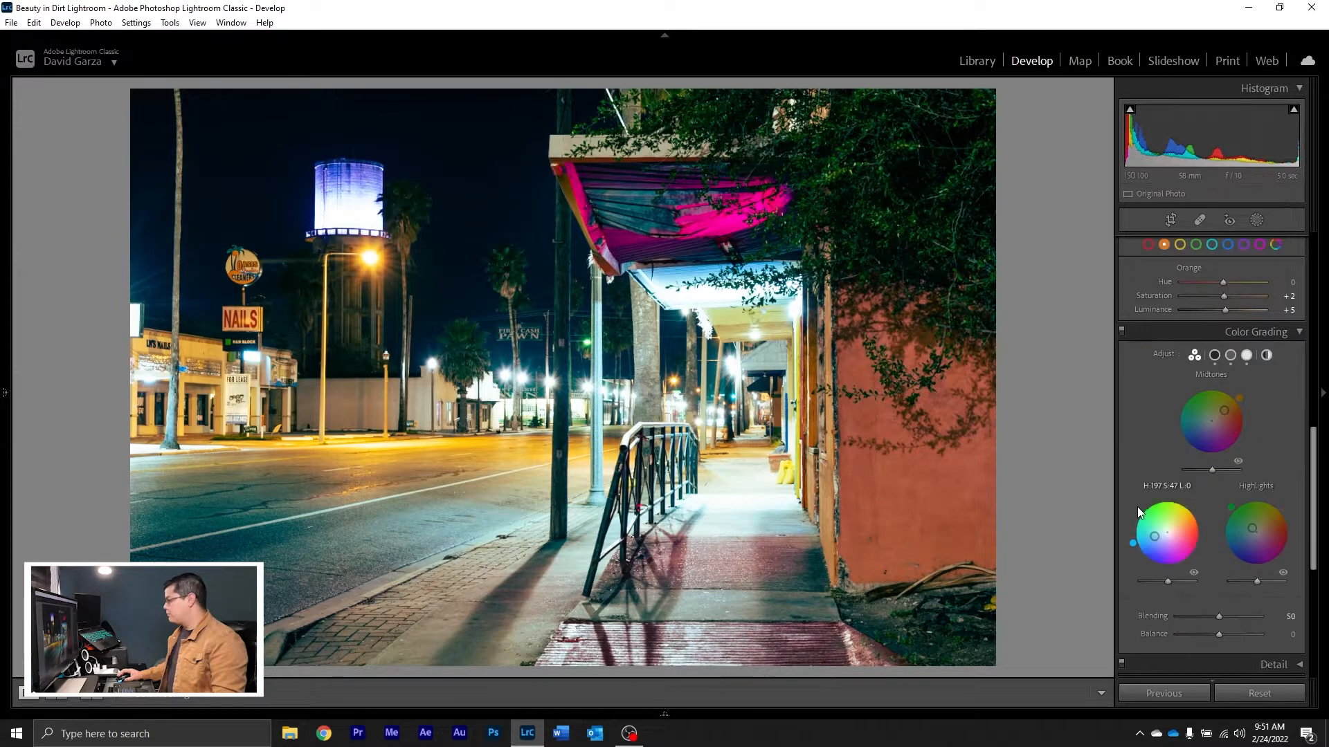
pyautogui.moveTo(1223, 413); pyautogui.dragTo(1233, 422)
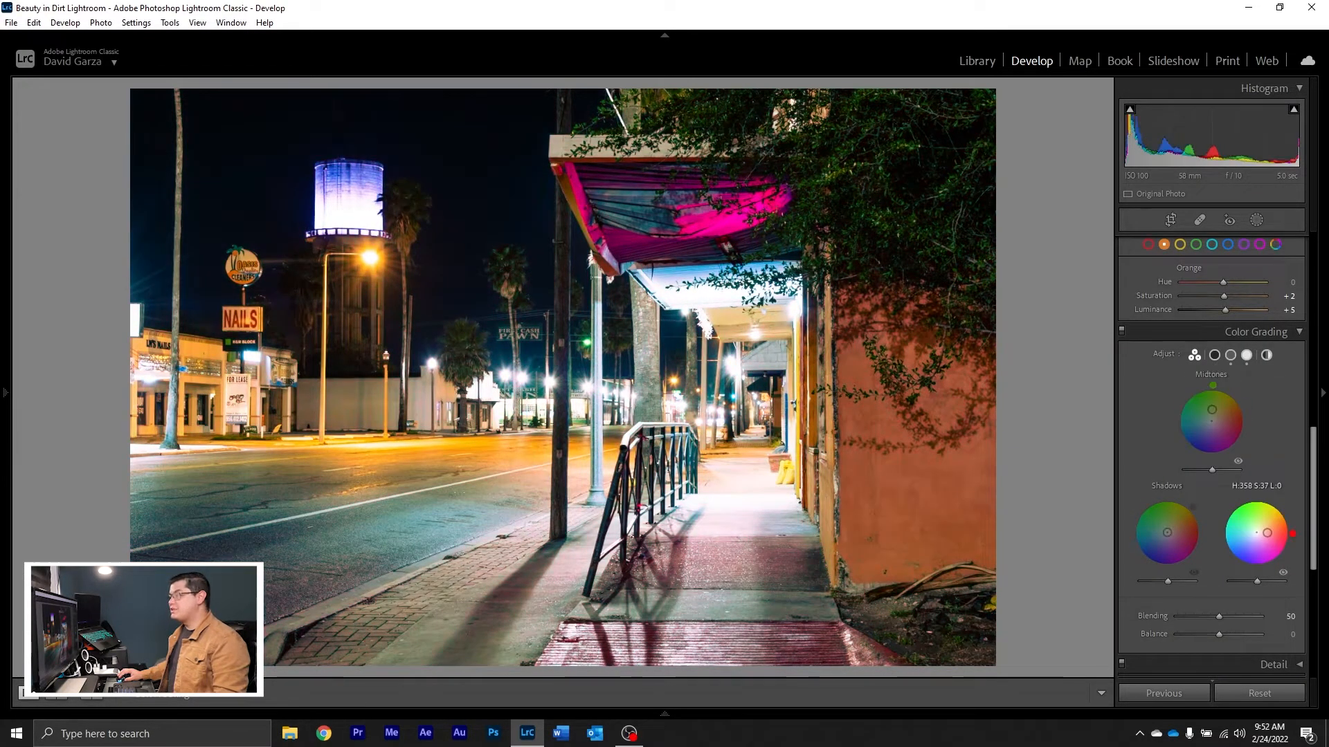
pyautogui.moveTo(1267, 533); pyautogui.dragTo(1261, 524)
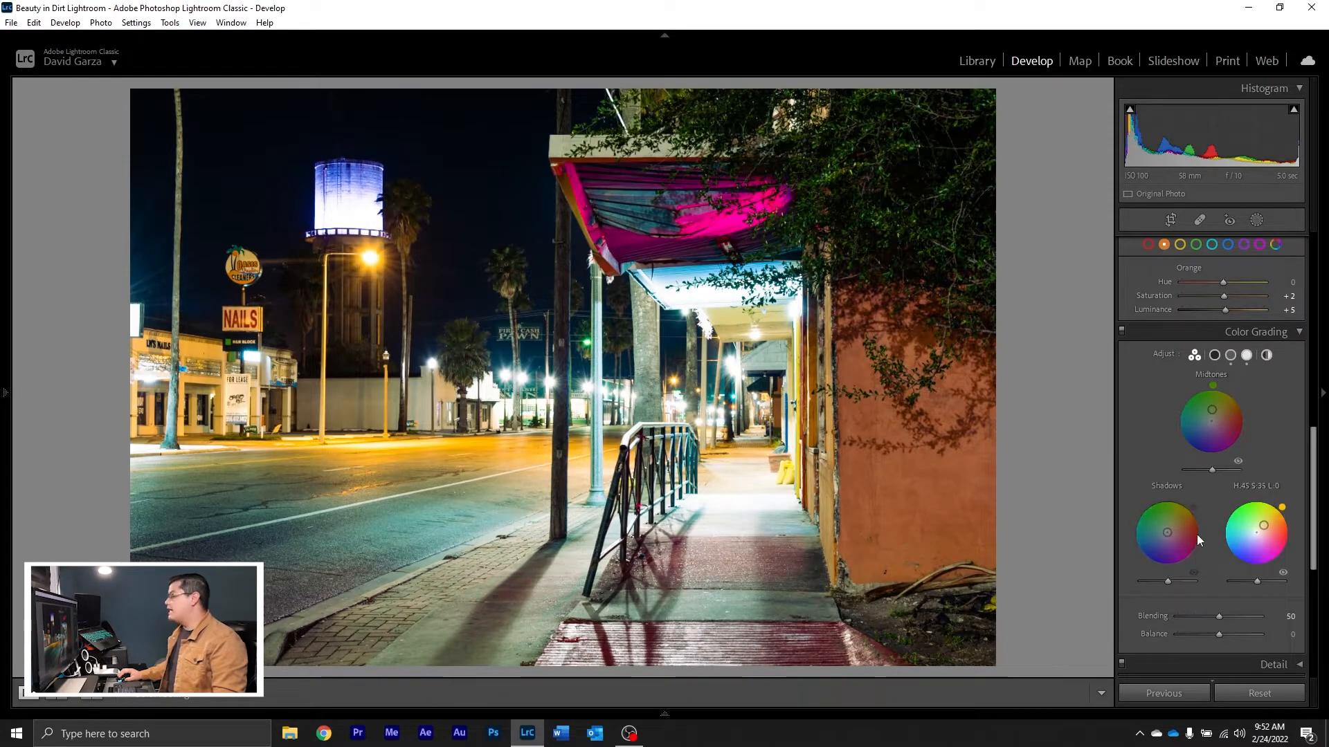
pyautogui.moveTo(1168, 534)
pyautogui.mouseDown()
pyautogui.moveTo(1150, 541)
pyautogui.moveTo(1175, 524)
pyautogui.mouseUp()
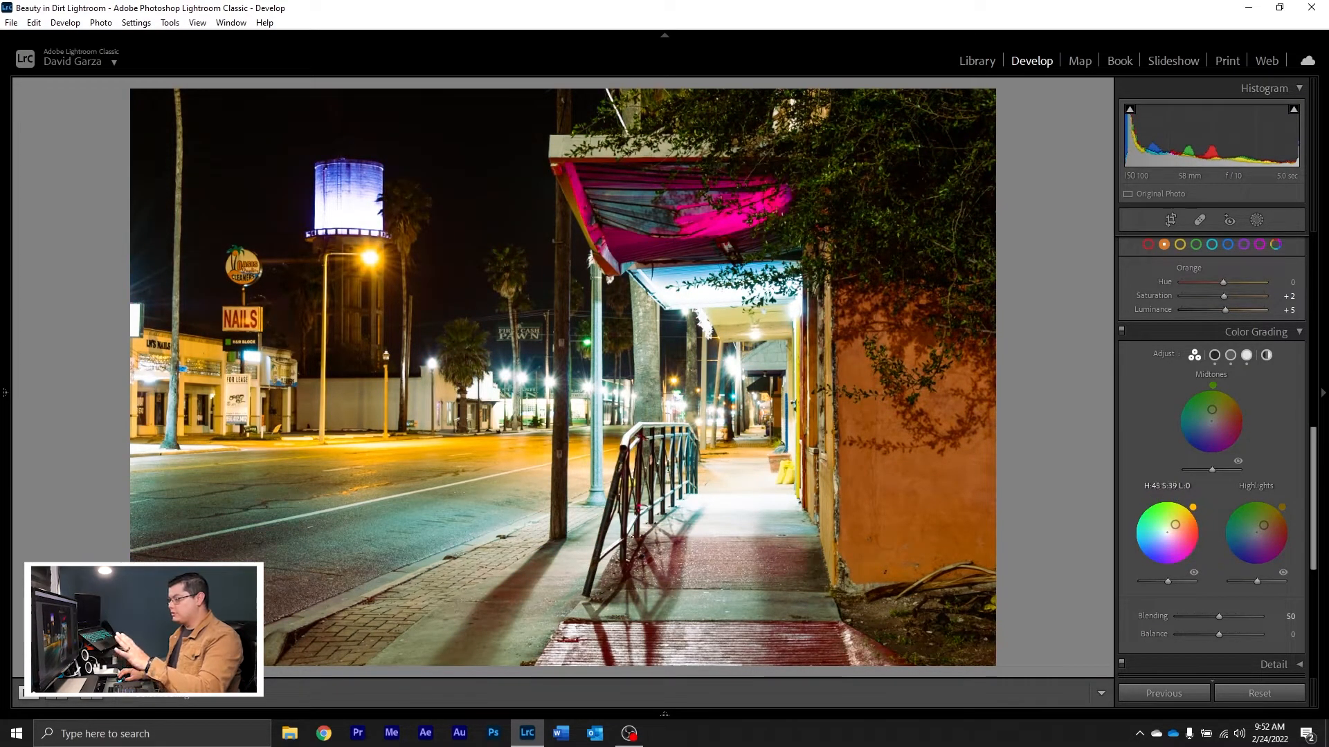
pyautogui.moveTo(1175, 525); pyautogui.dragTo(1151, 541)
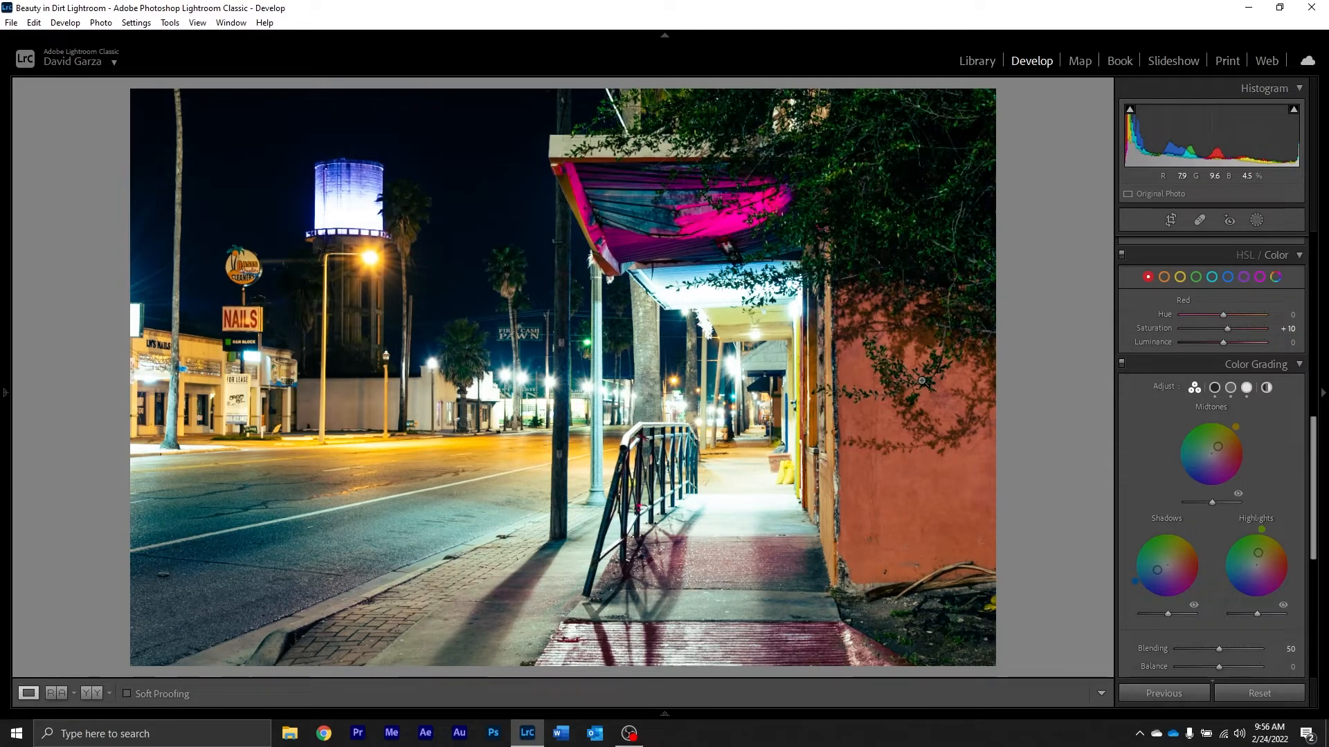
# Step: Show the unedited version of the photo for a before and after comparison
pyautogui.press('\\')
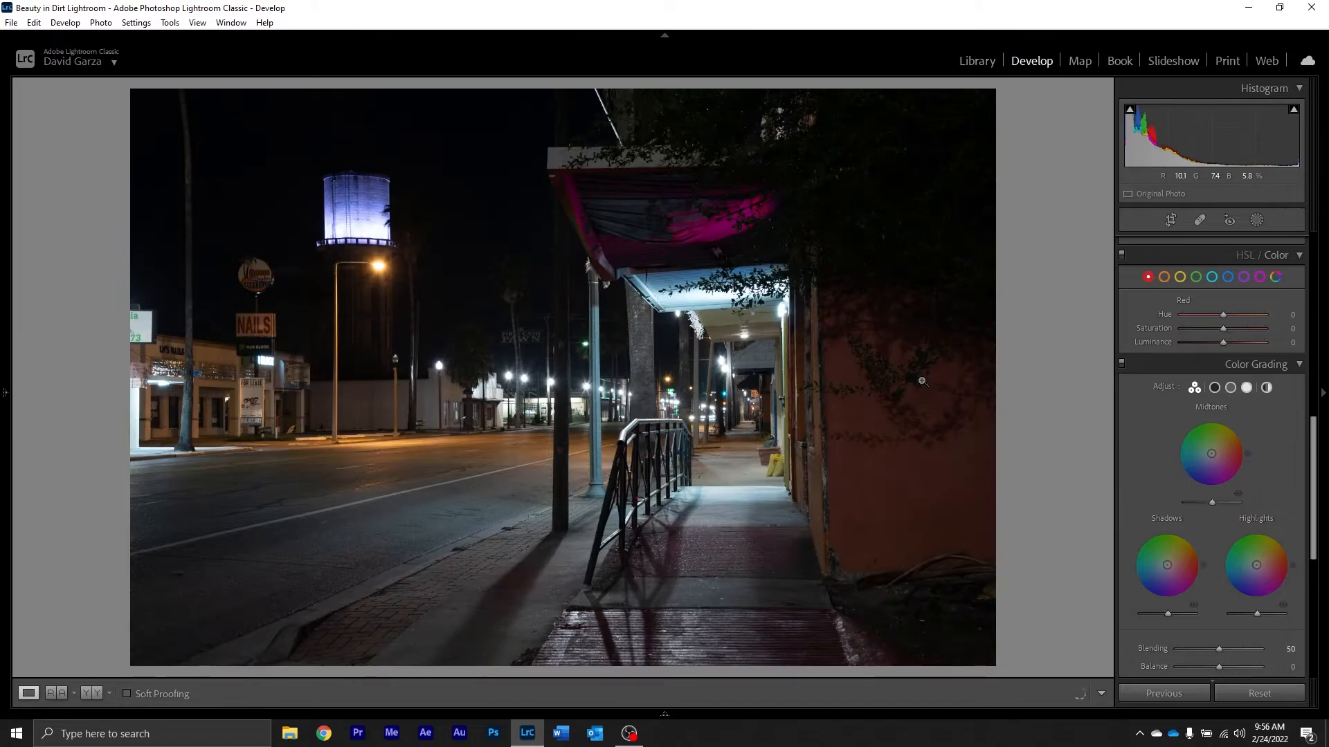